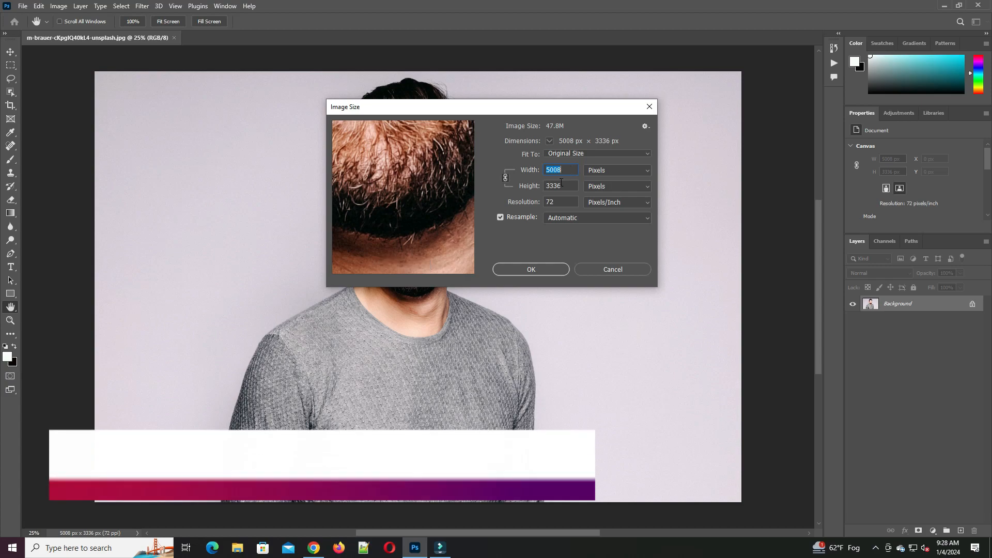
Resize the image to a width of 2000 pixels at a resolution of 300 pixels/inch
left_click(561, 202)
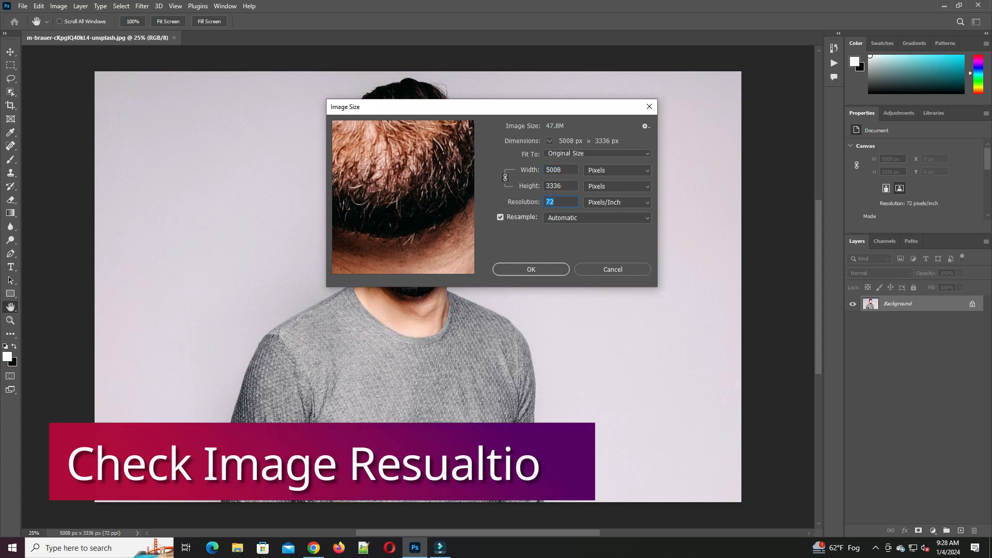
type("300")
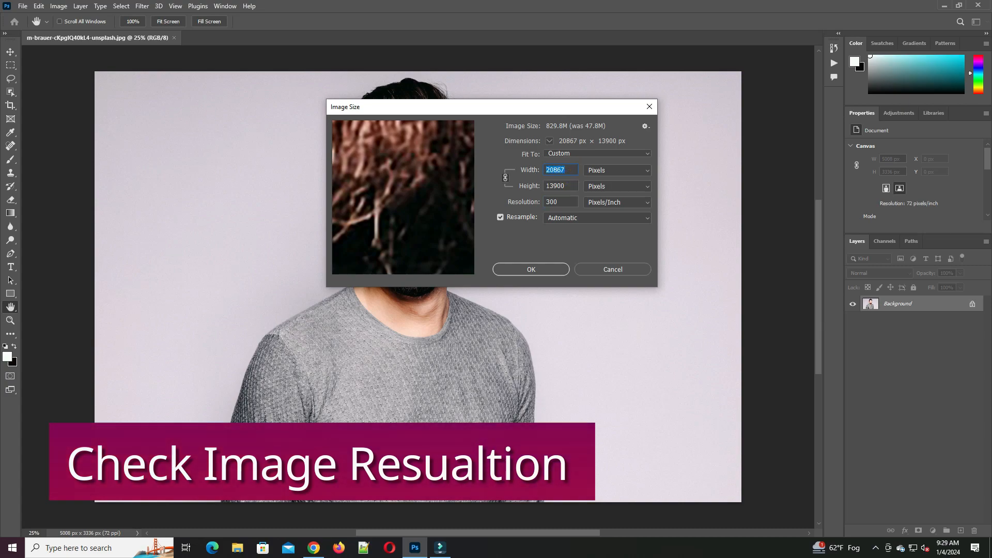
type("2000")
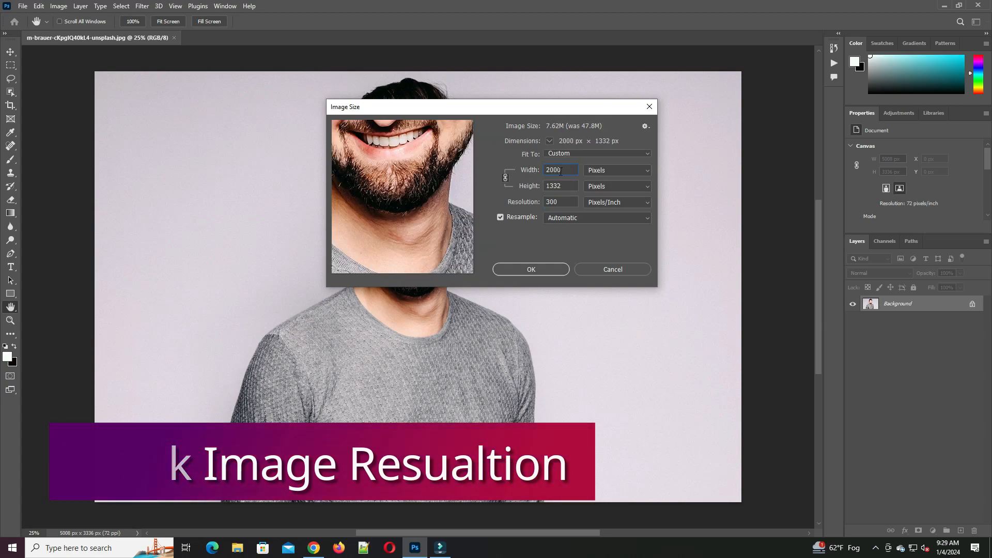
double_click(563, 171)
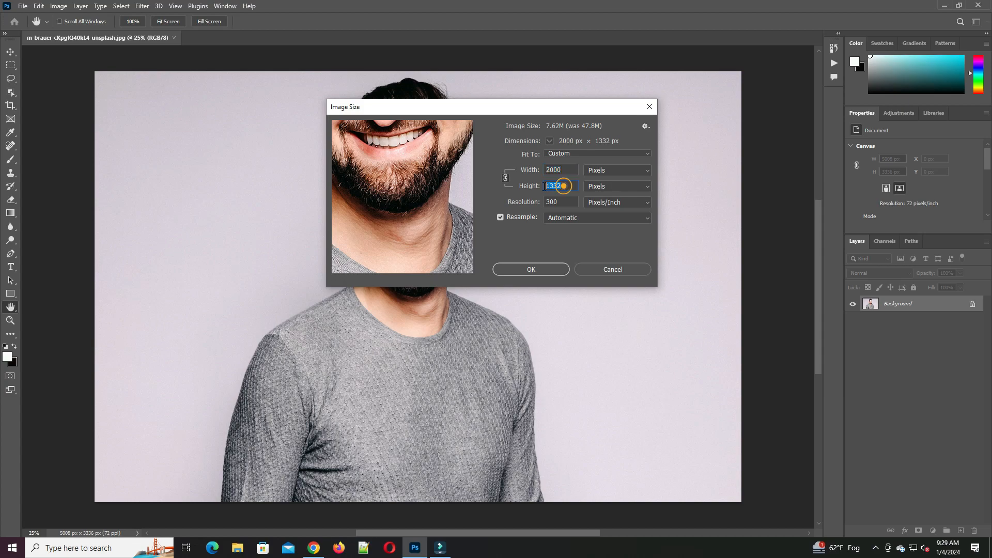
left_click(536, 267)
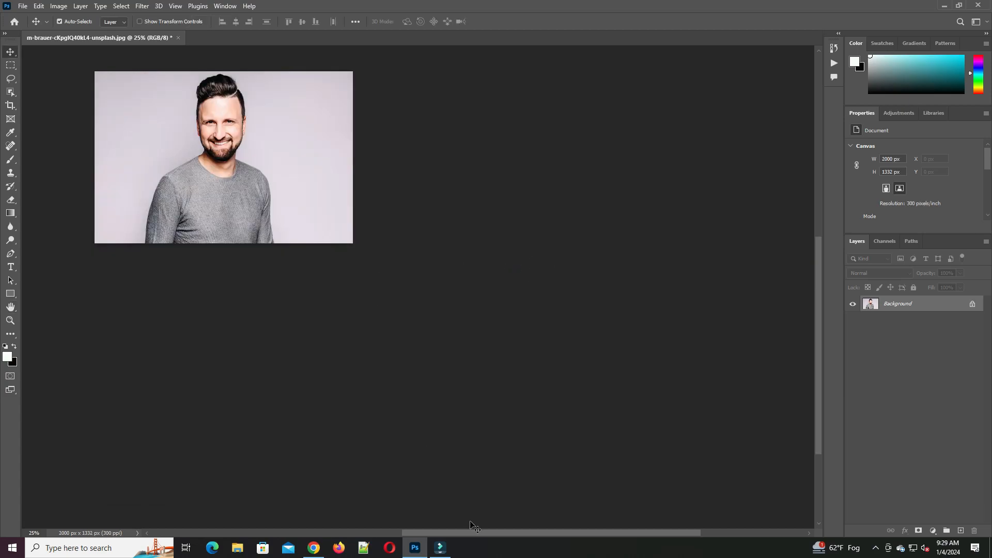
Select the man with Select Subject and add a layer mask that hides the photo's background
left_click_drag(471, 532, 403, 530)
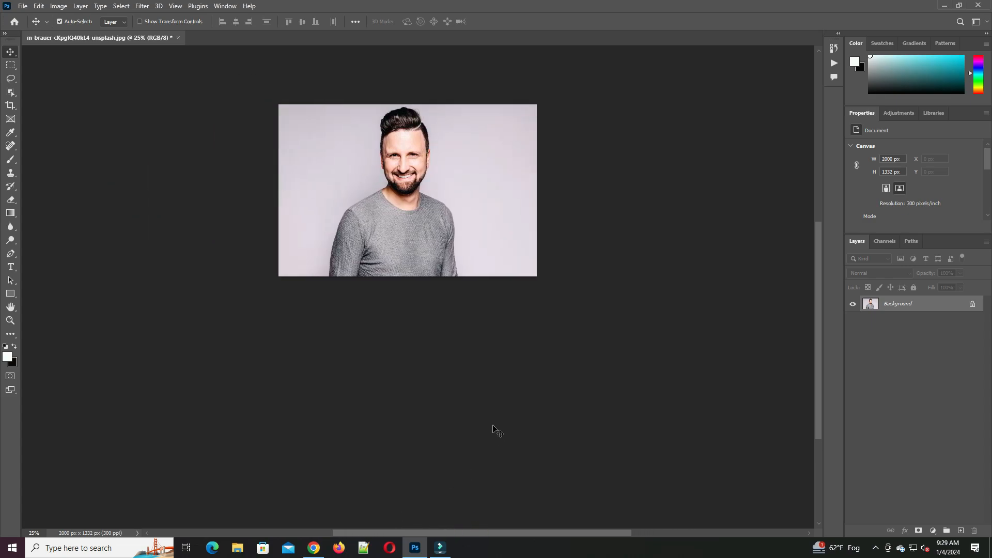
scroll(496, 438, "up", 3)
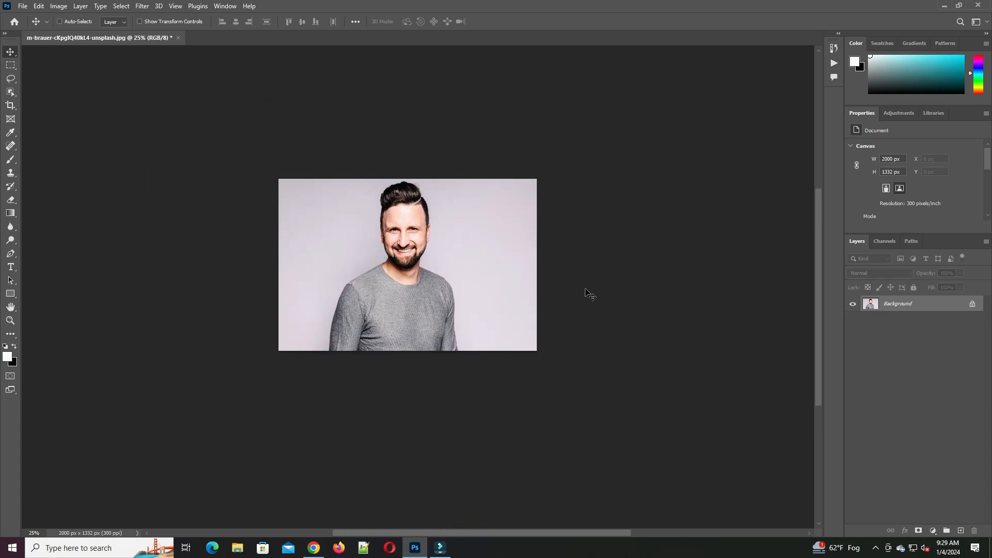
key("ctrl+plus")
key("ctrl+plus")
key("ctrl+plus")
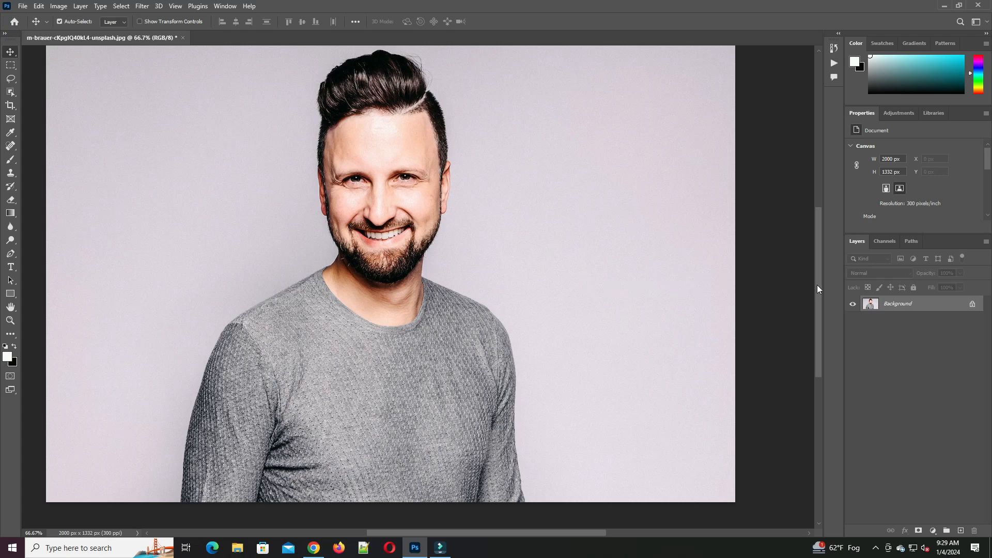
key("ctrl+plus")
left_click_drag(482, 530, 463, 530)
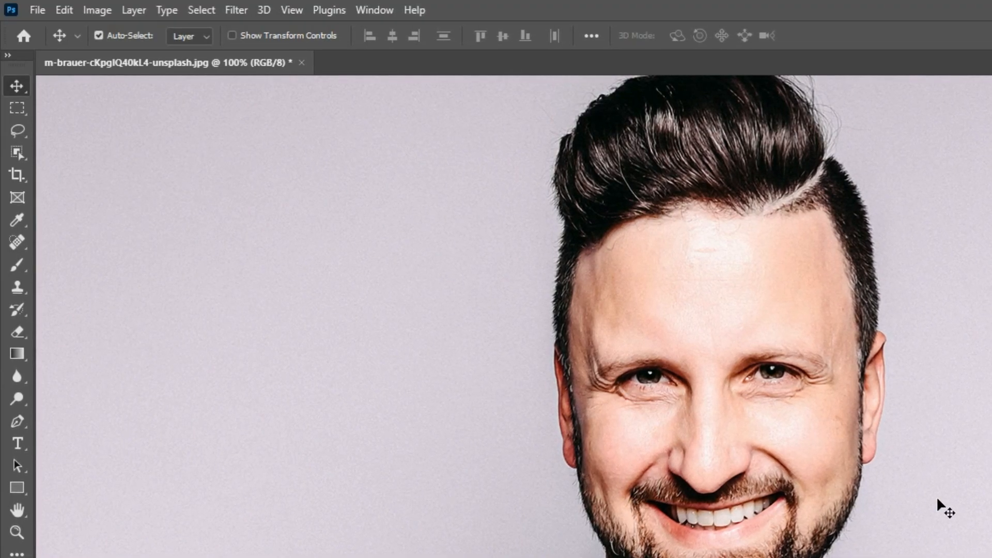
left_click(209, 11)
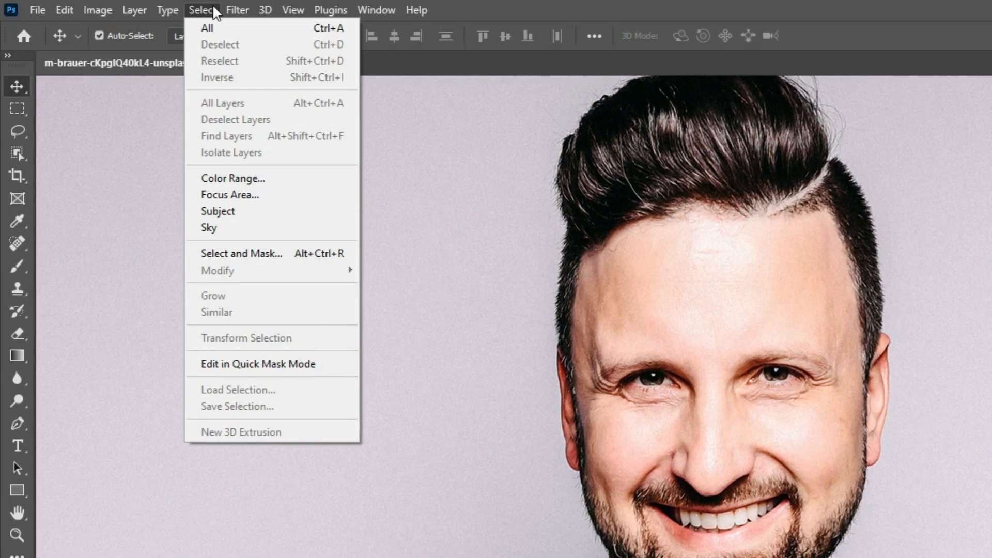
left_click(249, 216)
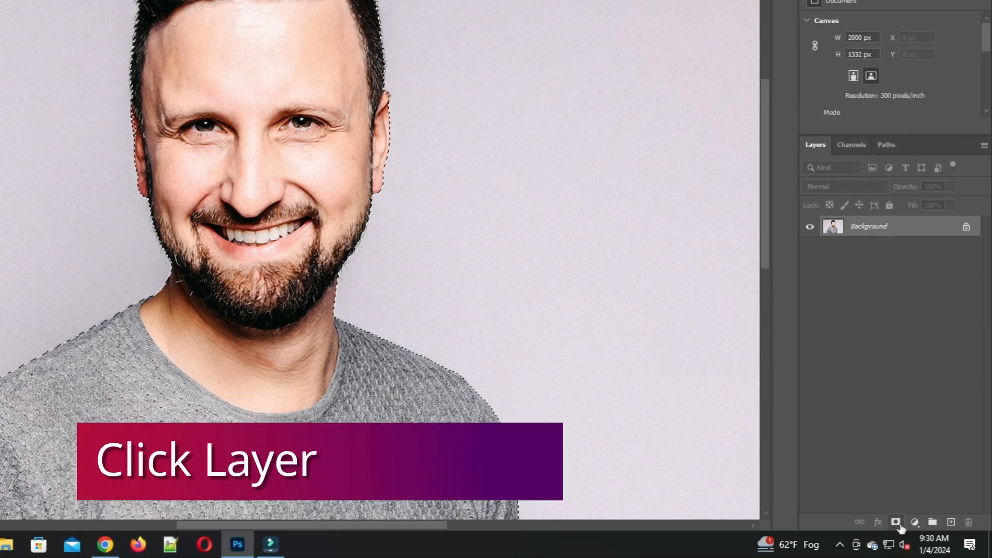
left_click(897, 523)
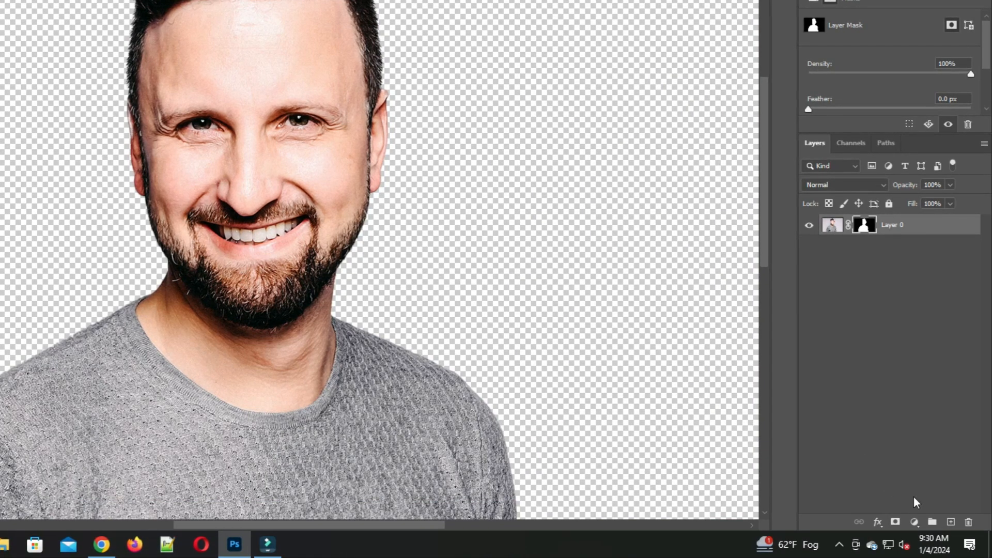
Add a Solid Color fill layer in #f7fbfb and place it beneath the masked portrait layer
left_click(952, 522)
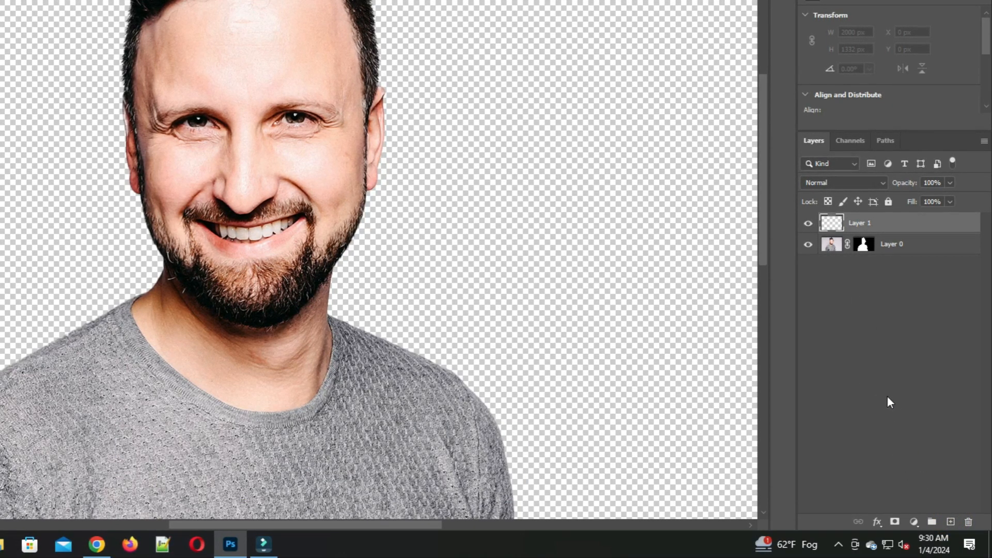
left_click(915, 523)
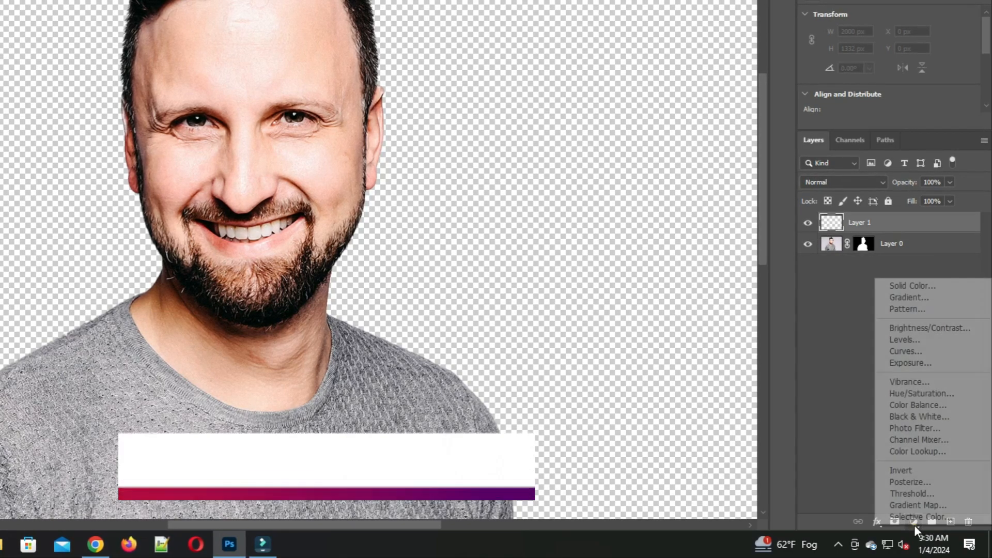
left_click(904, 289)
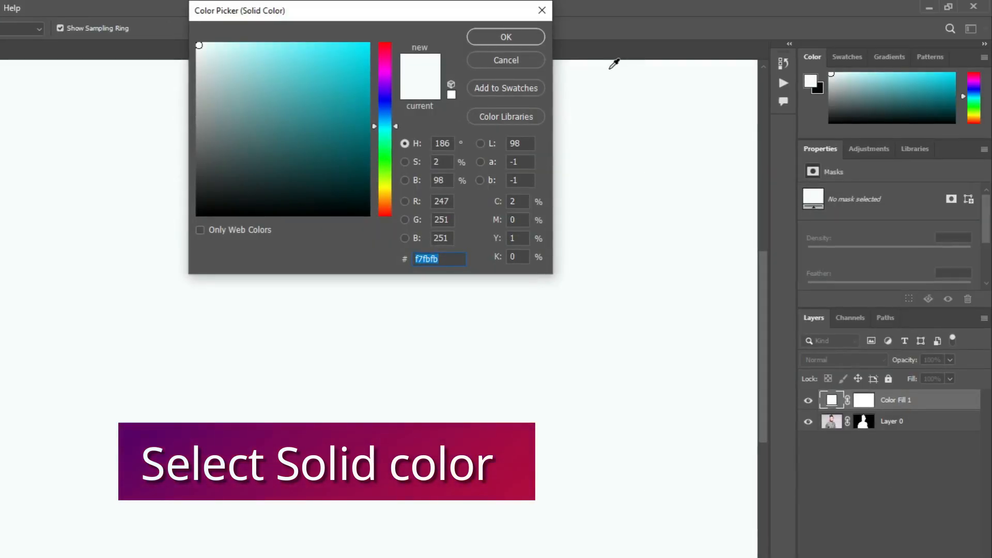
left_click(493, 39)
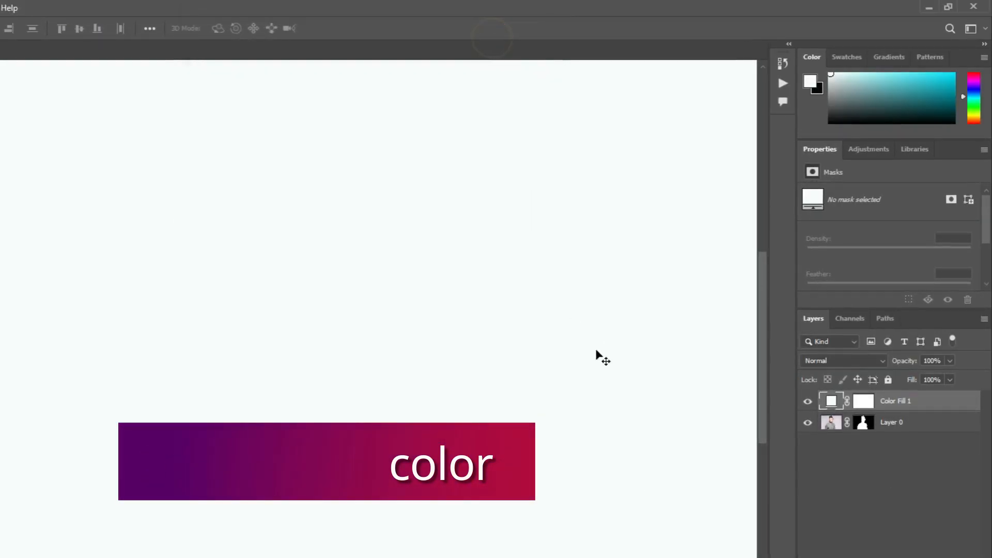
left_click_drag(912, 402, 916, 427)
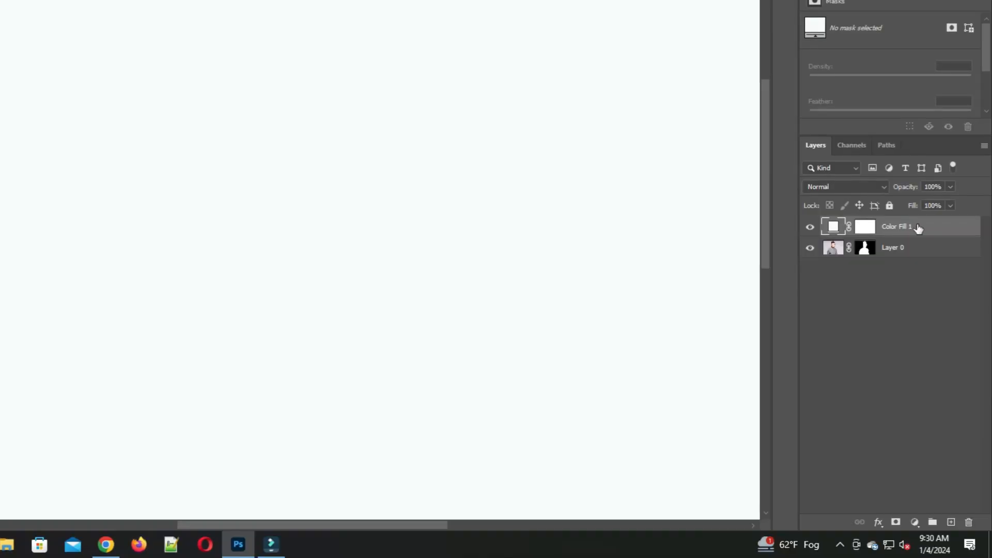
left_click_drag(918, 252, 920, 256)
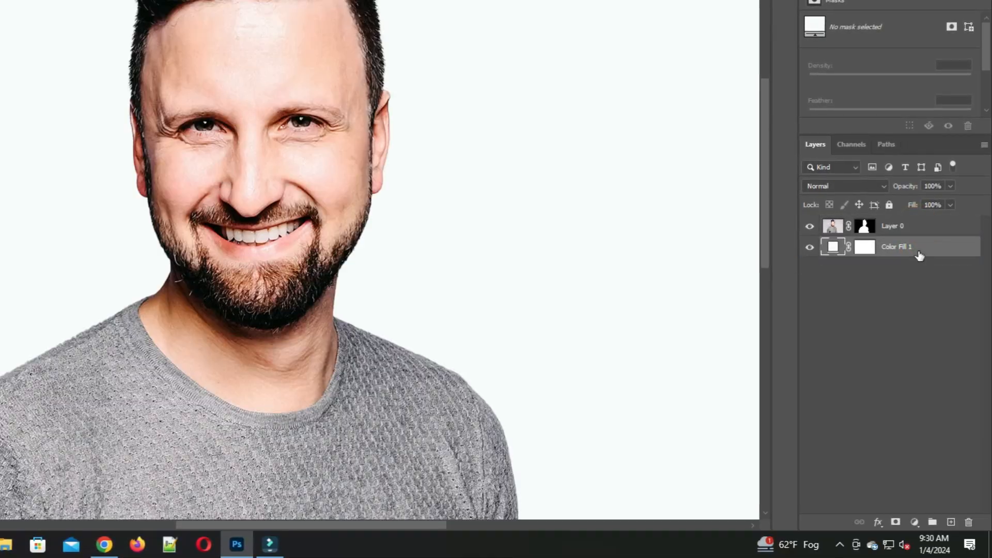
Duplicate the masked portrait layer Layer 0 as "Layer 0 copy" in the same document
left_click(917, 230)
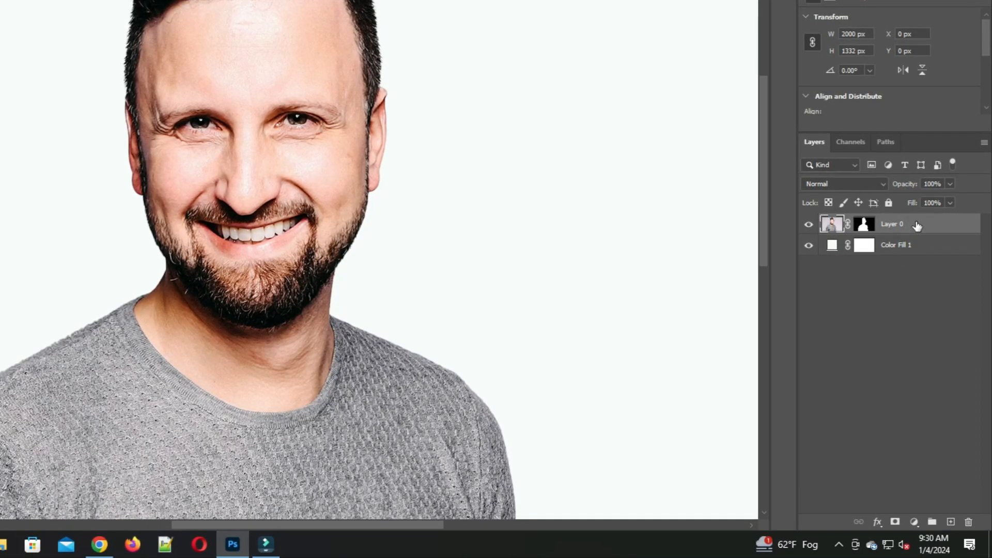
right_click(917, 226)
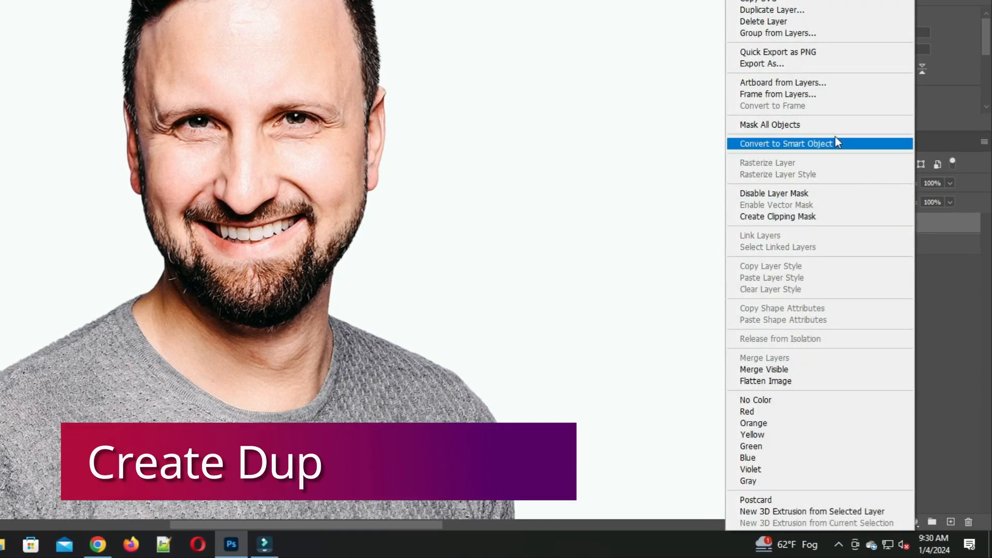
left_click(764, 10)
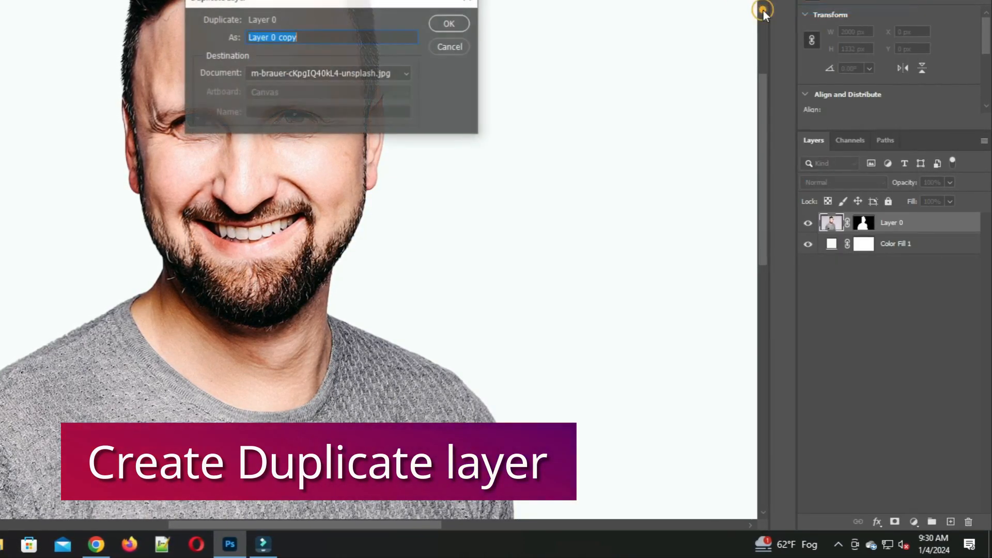
left_click(449, 22)
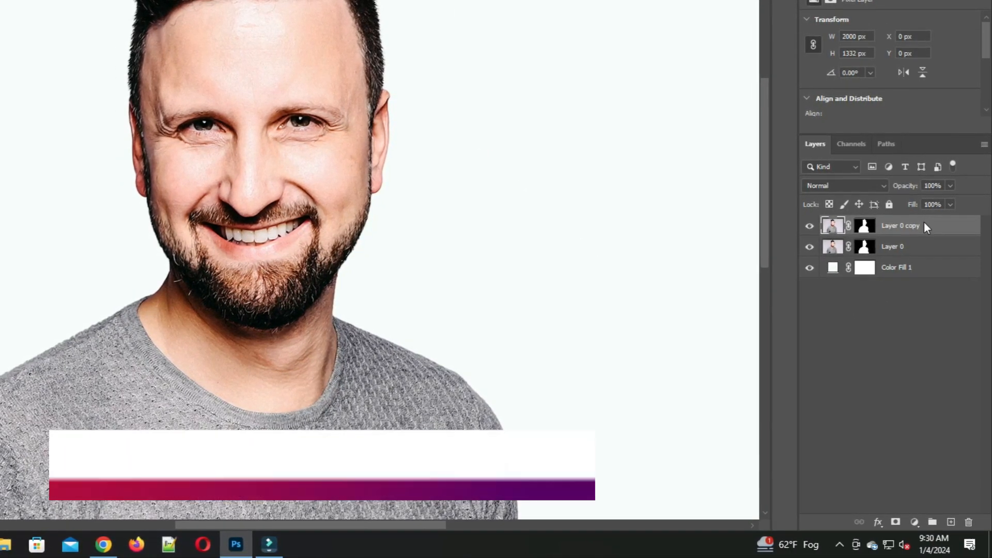
Convert the duplicated portrait layer to a smart object and rename it "main"
right_click(925, 222)
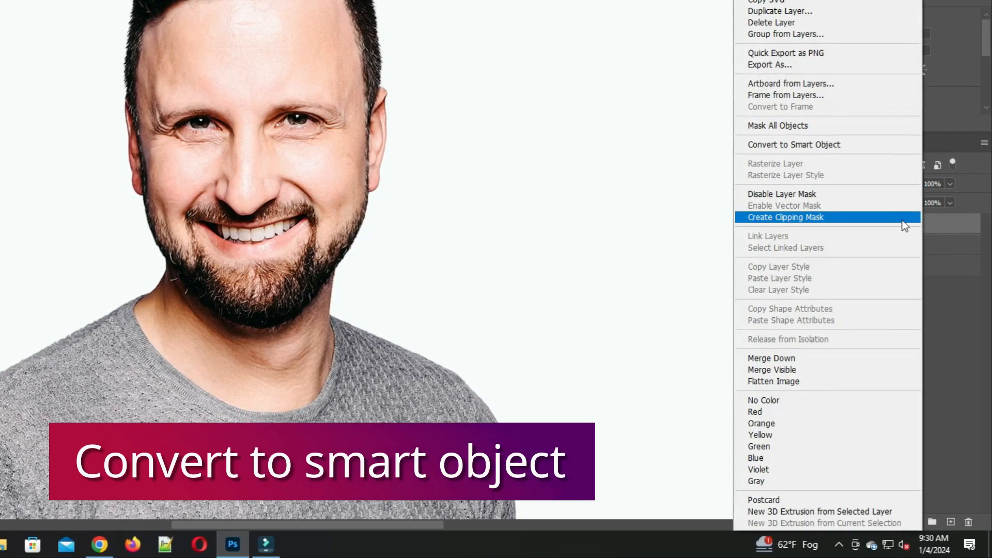
left_click(799, 145)
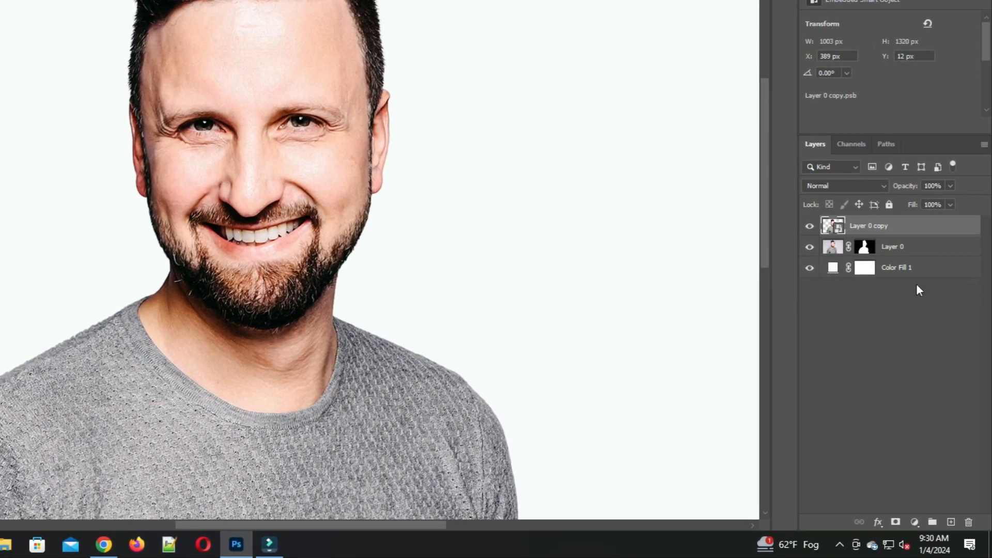
double_click(871, 226)
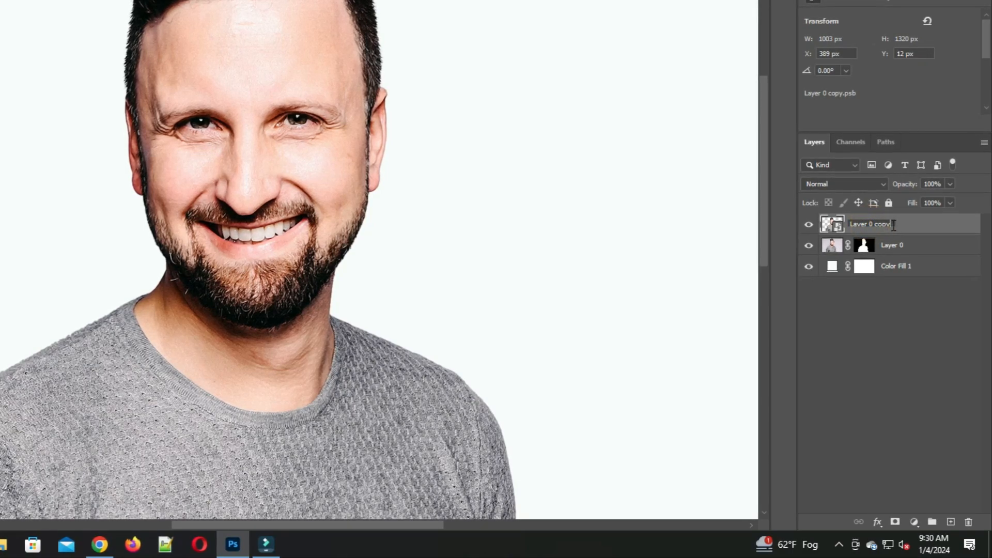
type("main")
key("Return")
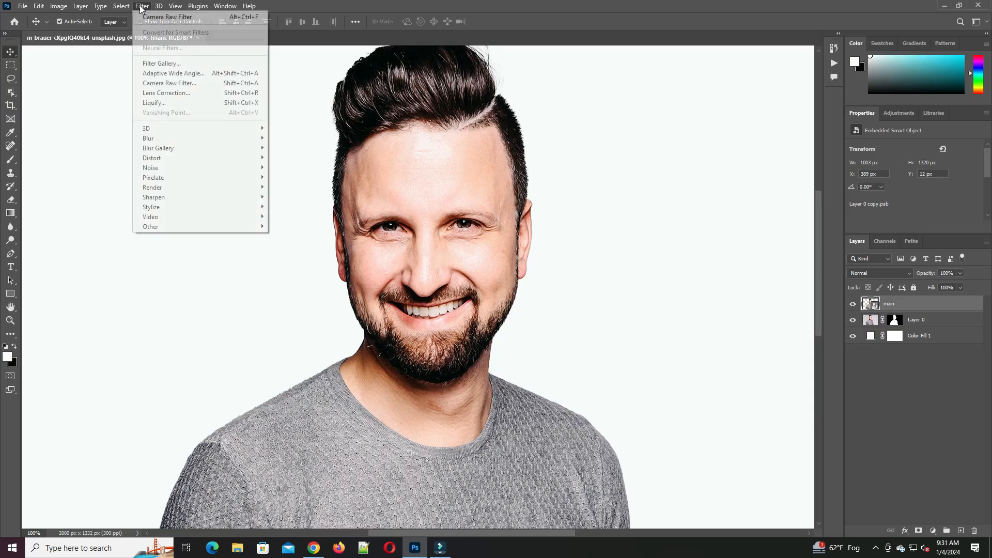
Apply the Poster Edges filter to the main layer with edge thickness 0, edge intensity 0 and posterization 2
left_click(162, 63)
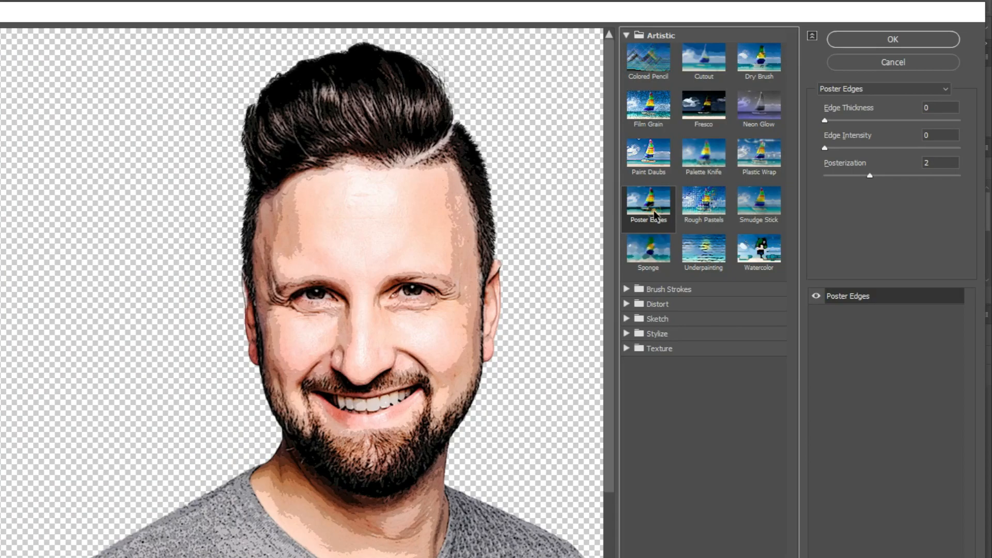
left_click(729, 157)
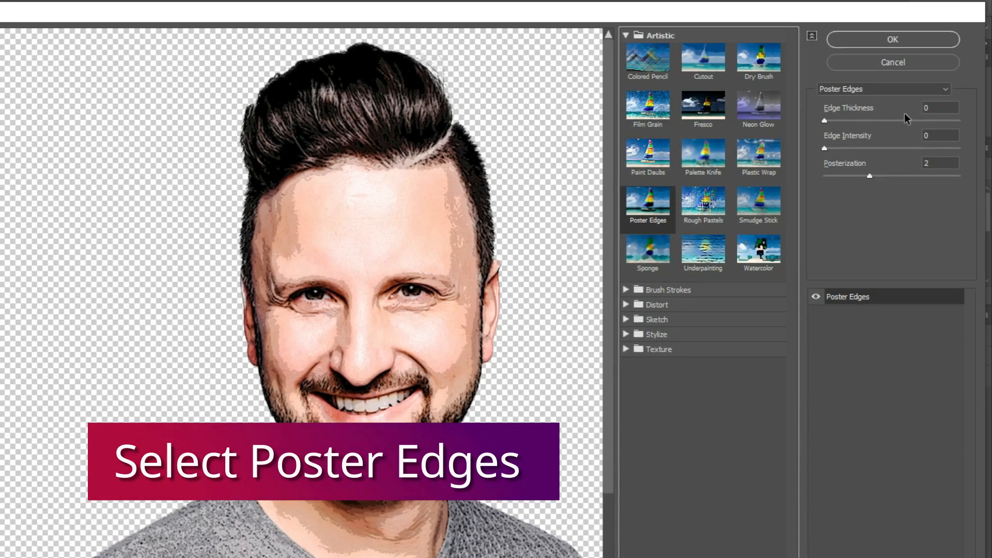
left_click_drag(935, 109, 878, 215)
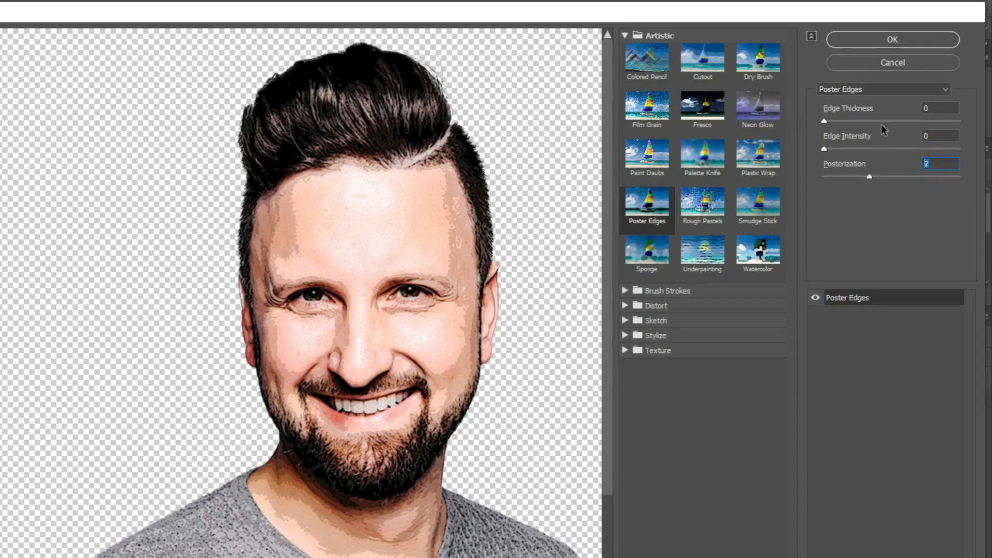
left_click(884, 42)
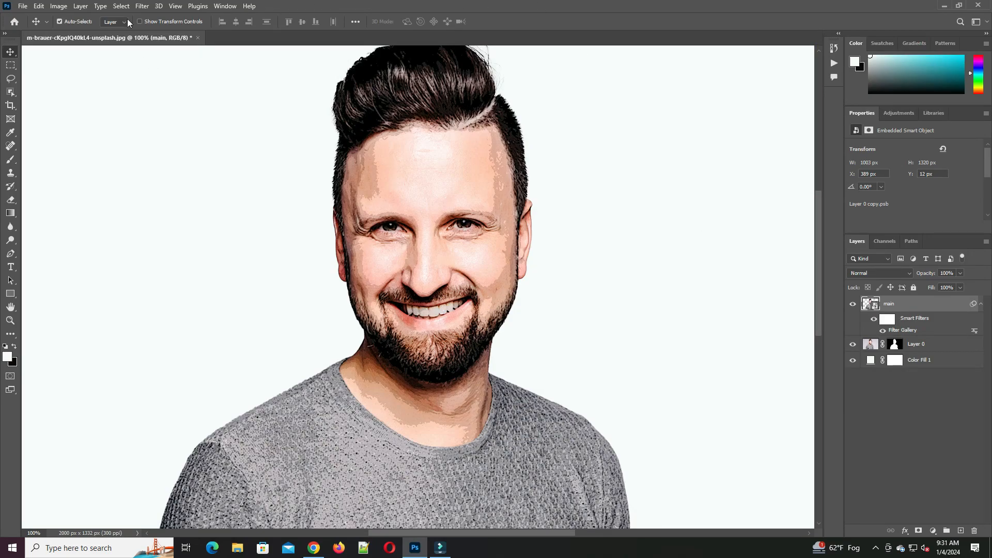
Apply the Oil Paint filter to the main layer with stylization 7.2, cleanliness 4.2, scale 0.1, bristle detail 0.0, lighting angle -60 and shine 0.5
left_click(142, 7)
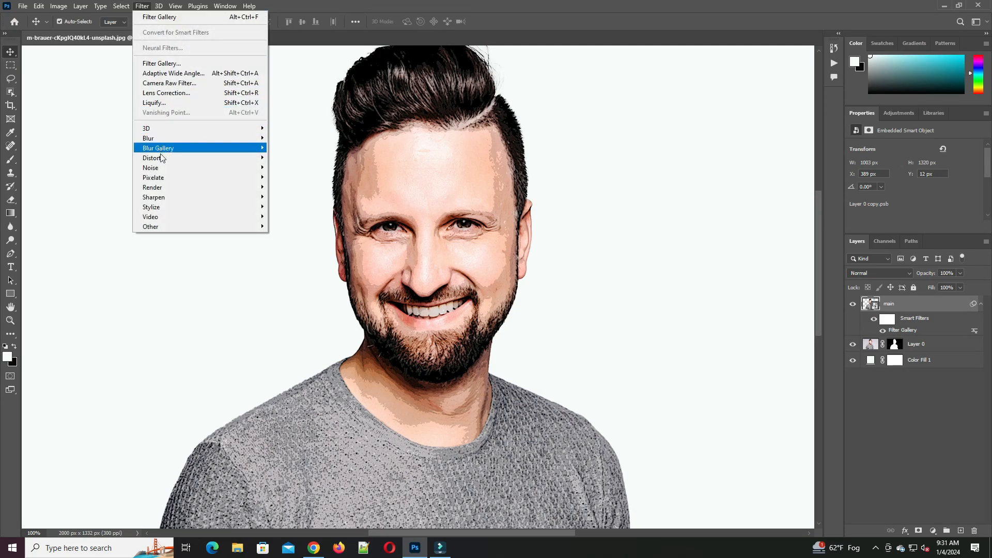
left_click(167, 197)
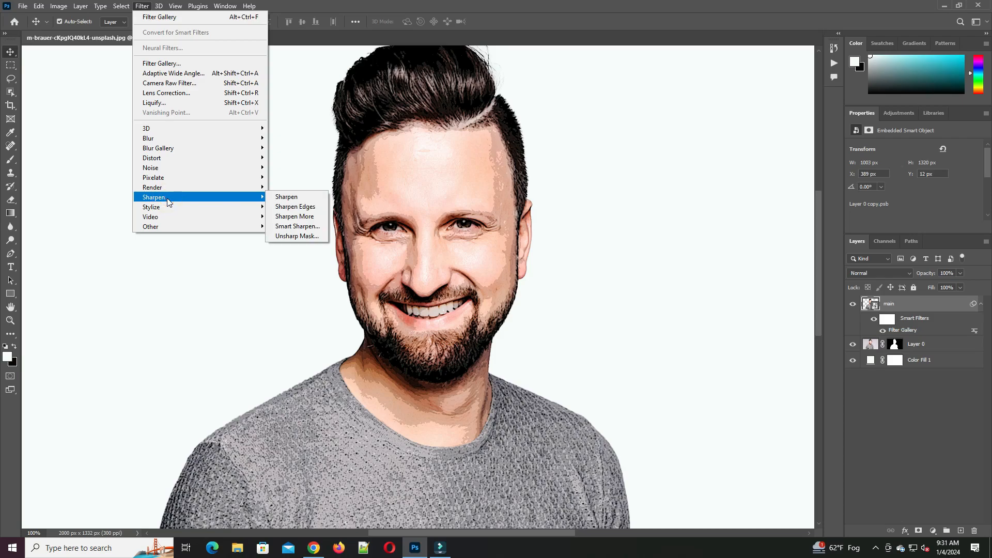
left_click(168, 207)
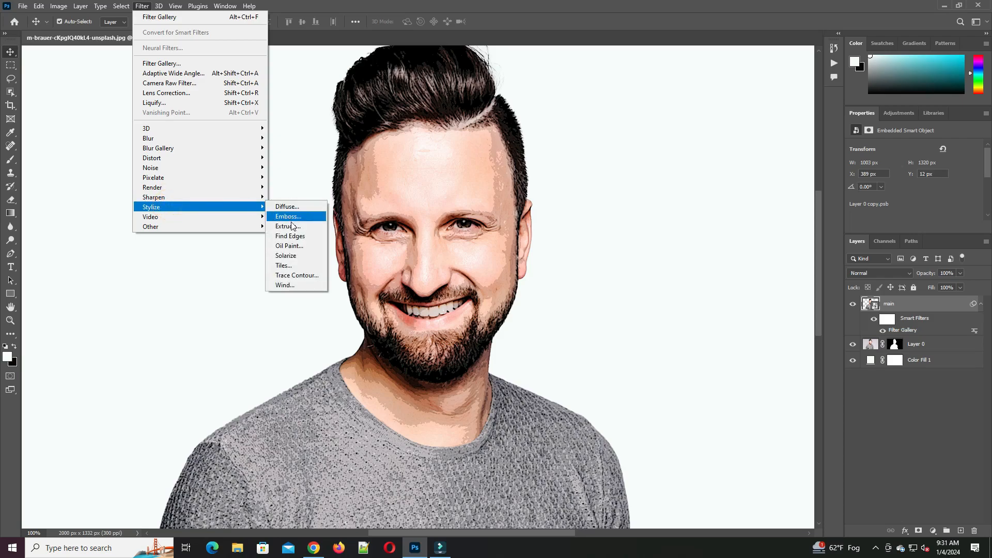
left_click(289, 248)
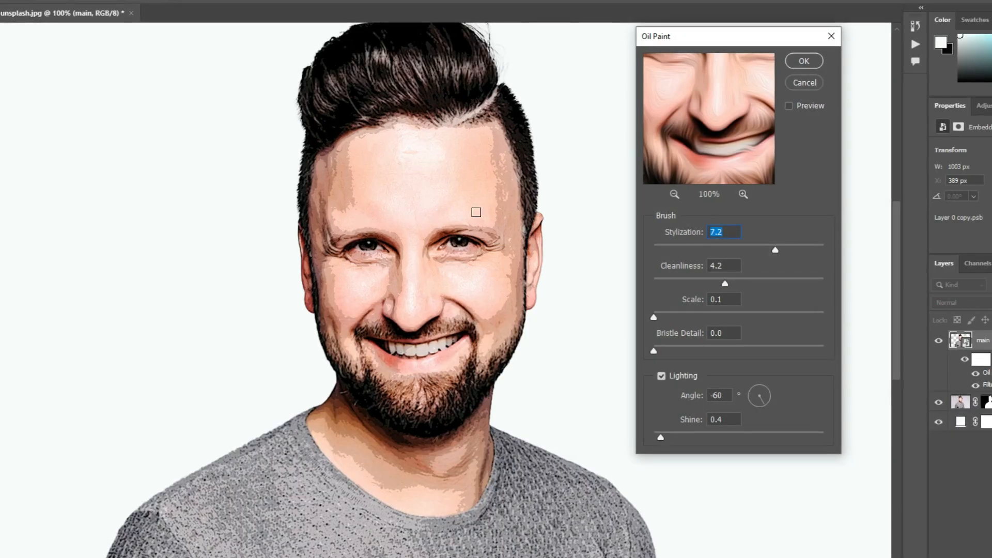
double_click(725, 232)
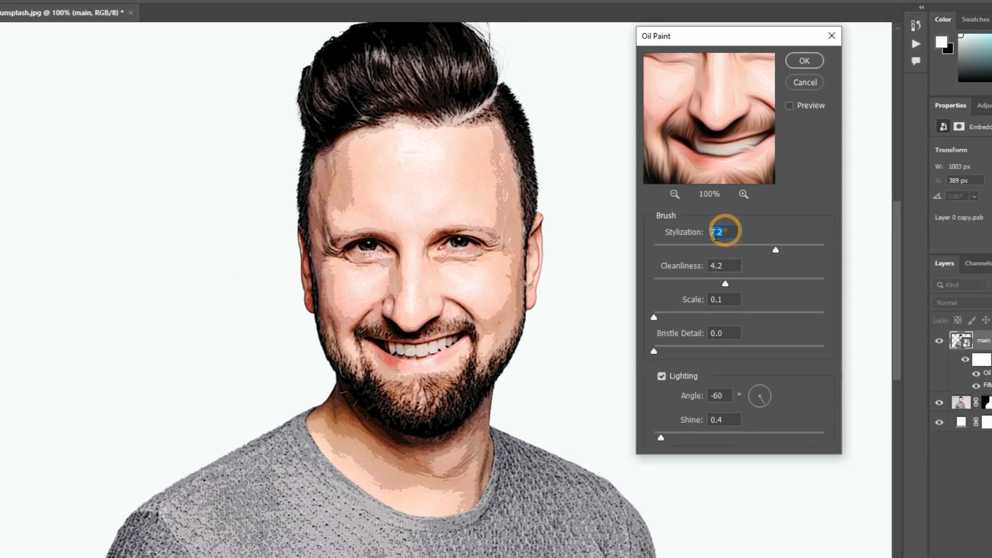
left_click(735, 234)
mouse_move(775, 250)
left_mouse_down()
mouse_move(744, 256)
mouse_move(778, 254)
left_mouse_up()
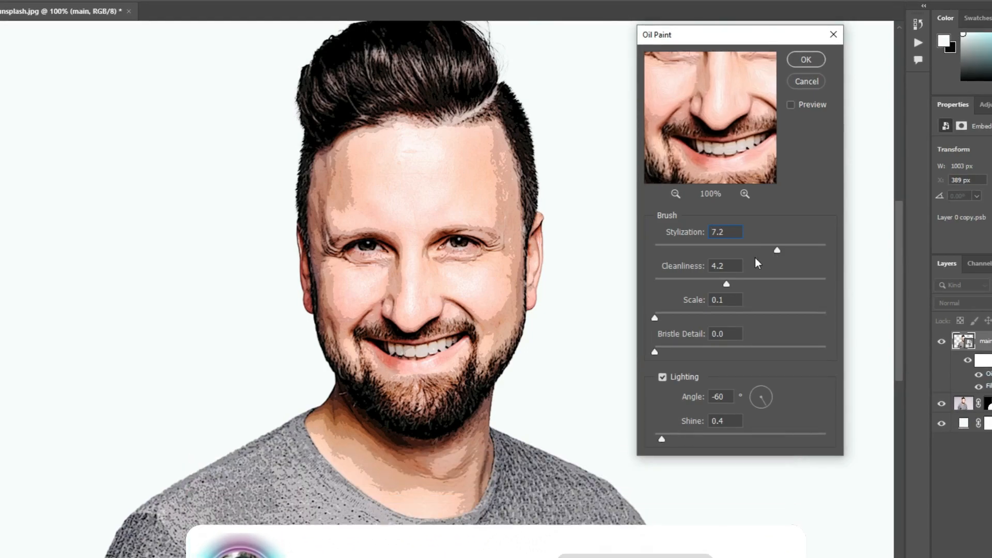
left_click(724, 265)
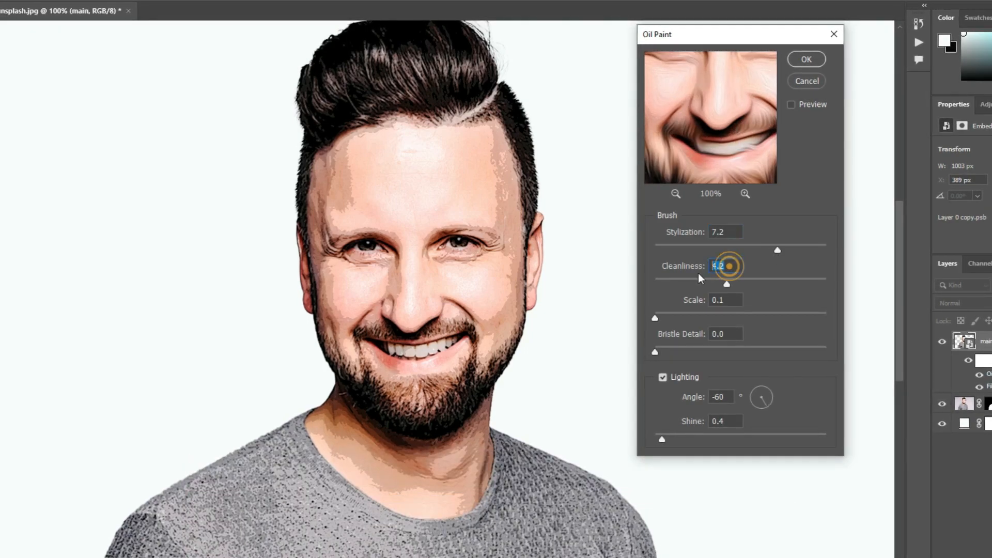
left_click(724, 334)
left_click(733, 424)
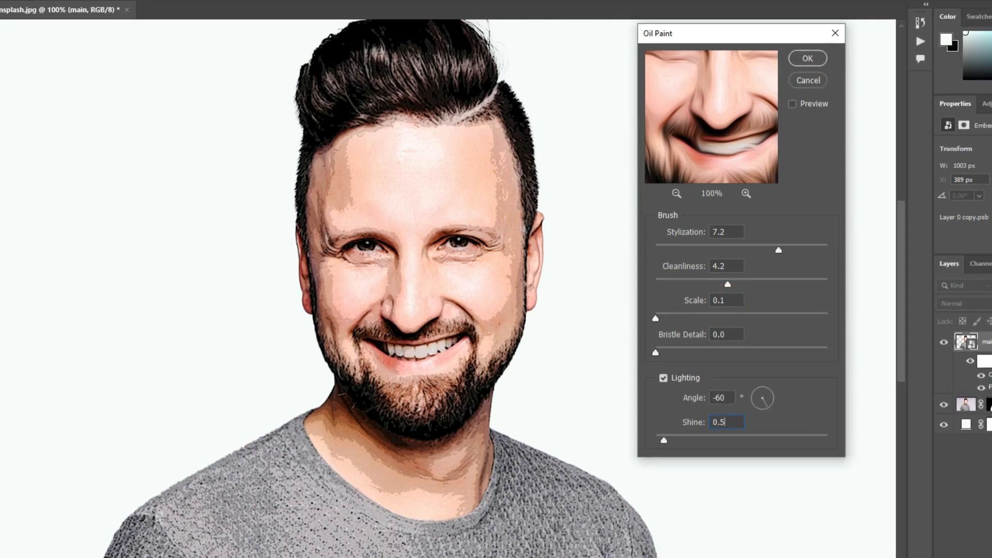
type("0.5")
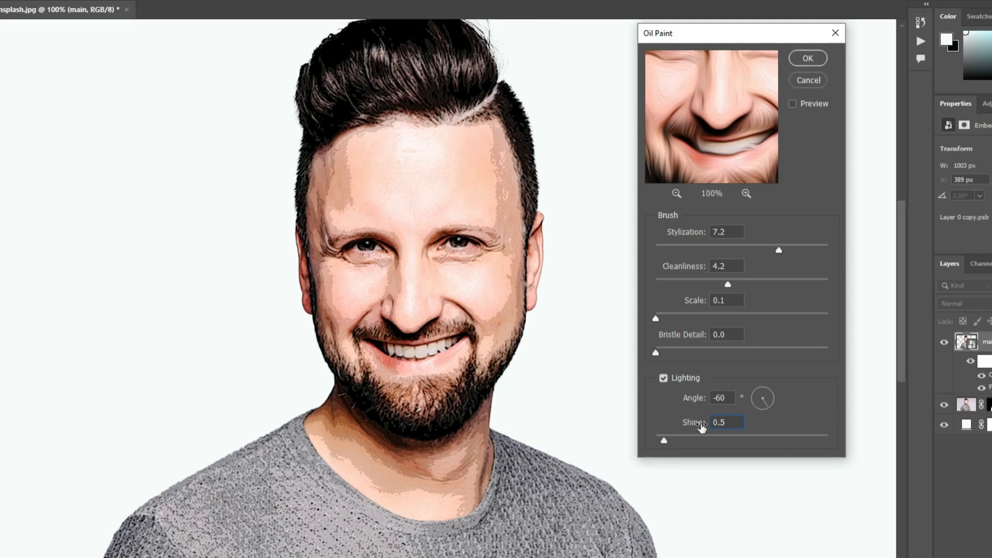
left_click(808, 58)
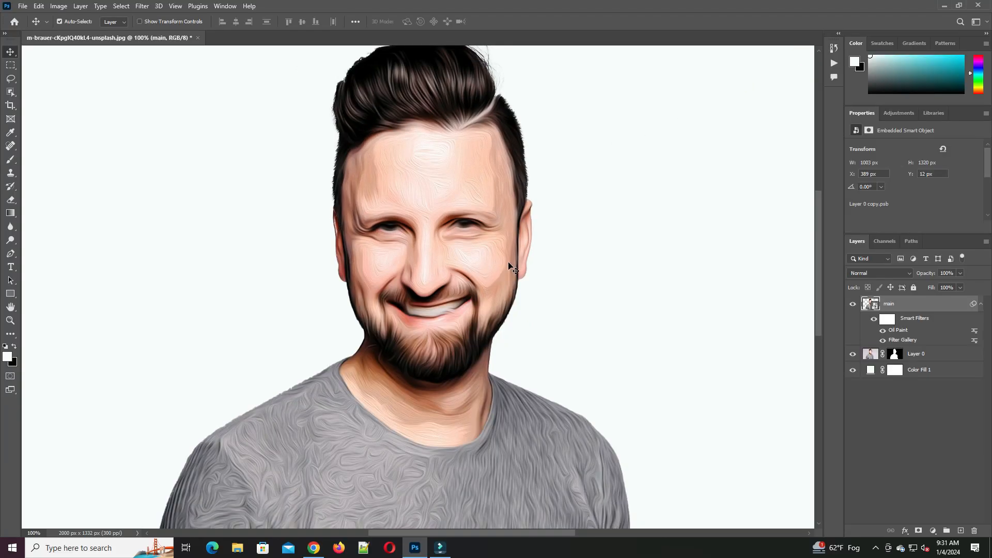
Sharpen the main layer using Unsharp Mask with amount 69%, radius 1.0 pixels and threshold 0
left_click(142, 6)
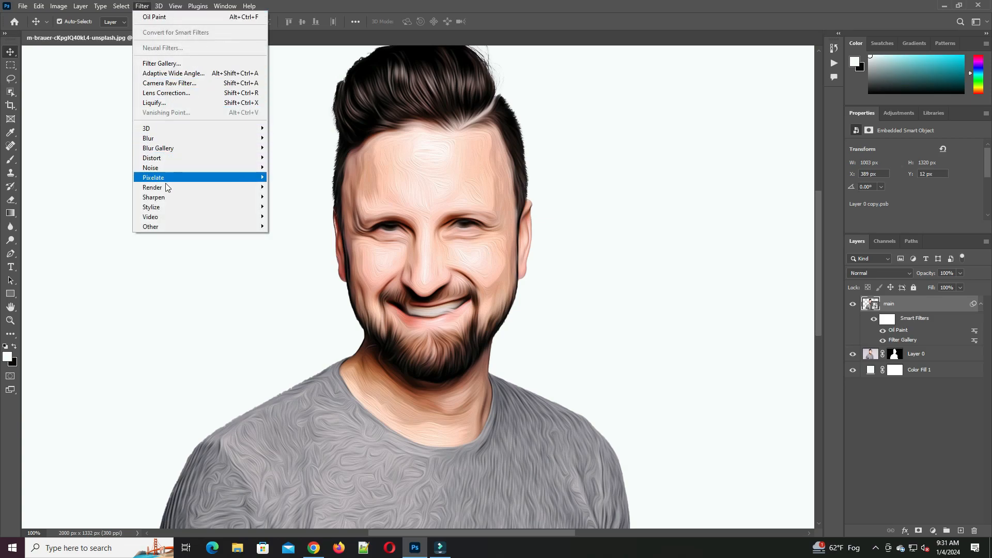
left_click(168, 197)
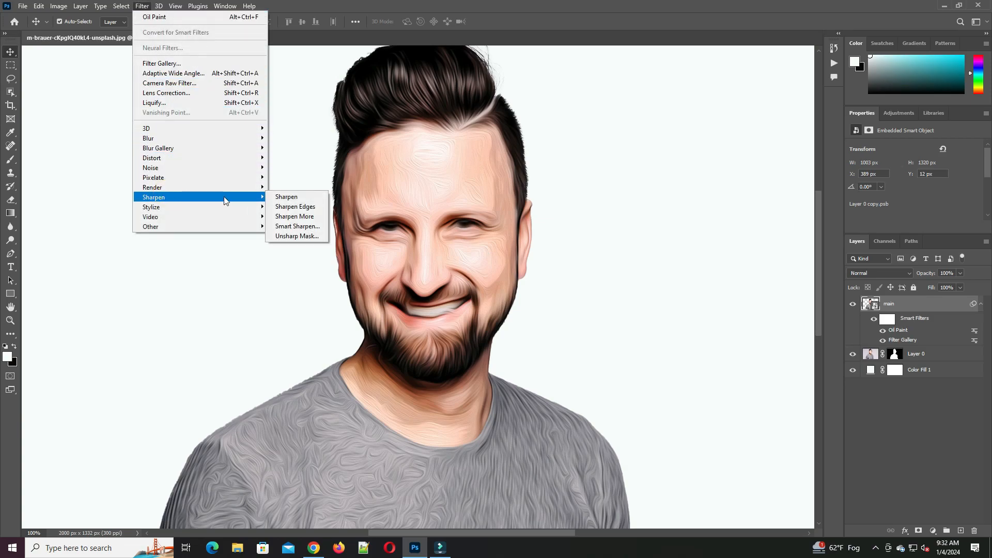
left_click(299, 235)
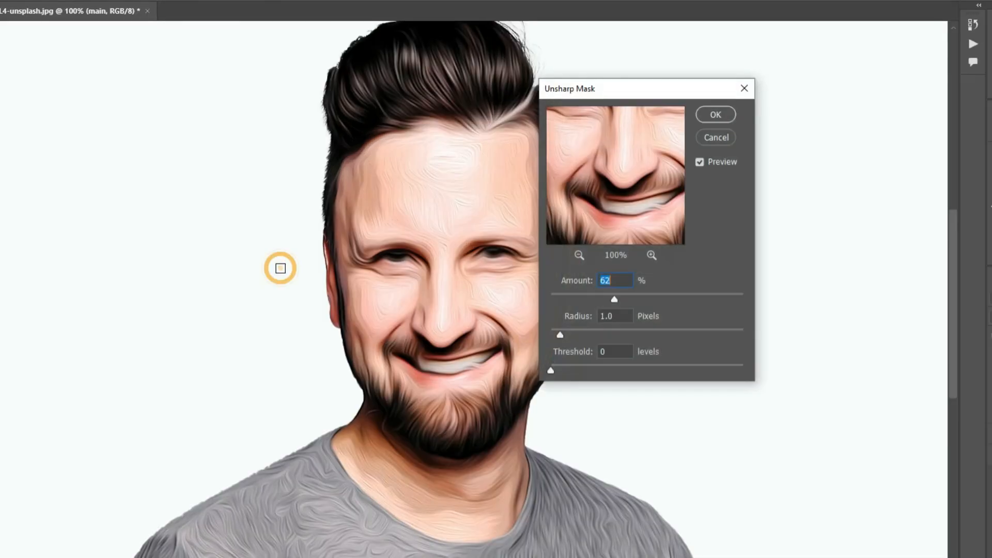
left_click(613, 300)
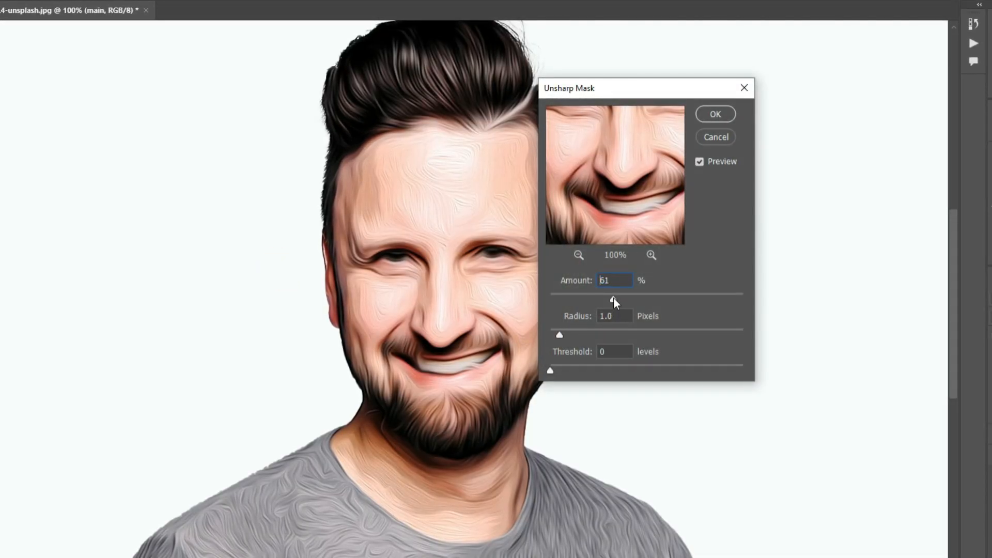
mouse_move(614, 299)
left_mouse_down()
mouse_move(696, 298)
mouse_move(550, 300)
mouse_move(629, 311)
mouse_move(621, 312)
left_mouse_up()
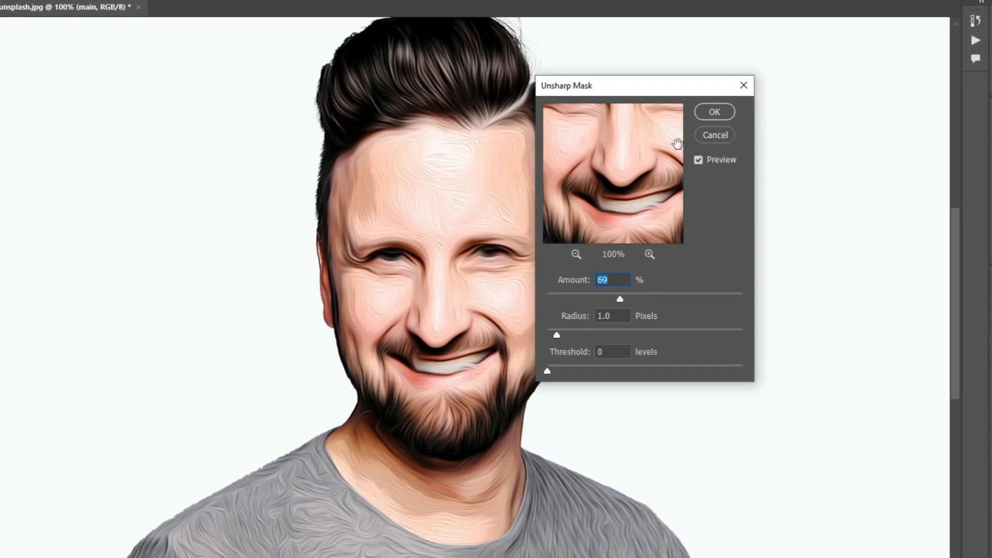
left_click(712, 114)
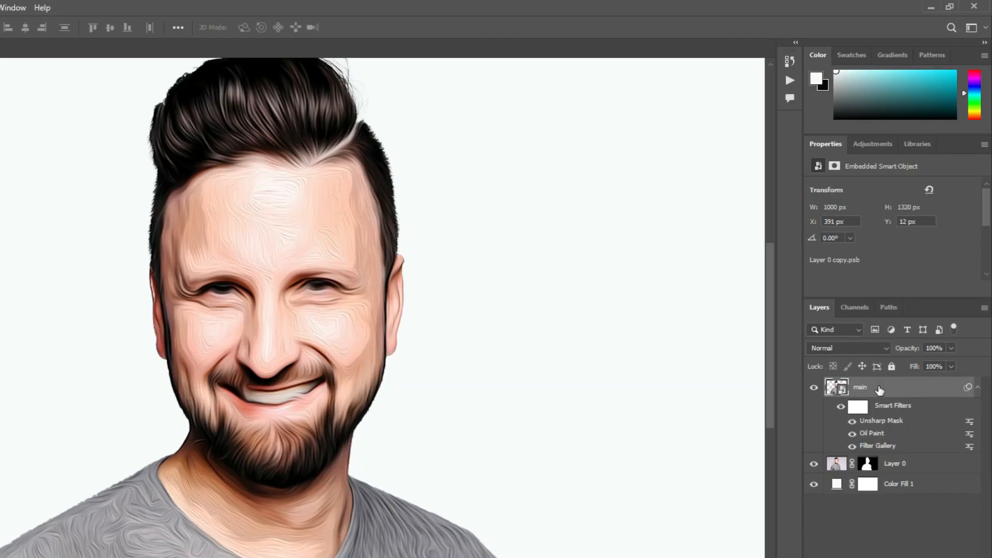
Duplicate the main layer as "main copy" in the same document
right_click(904, 303)
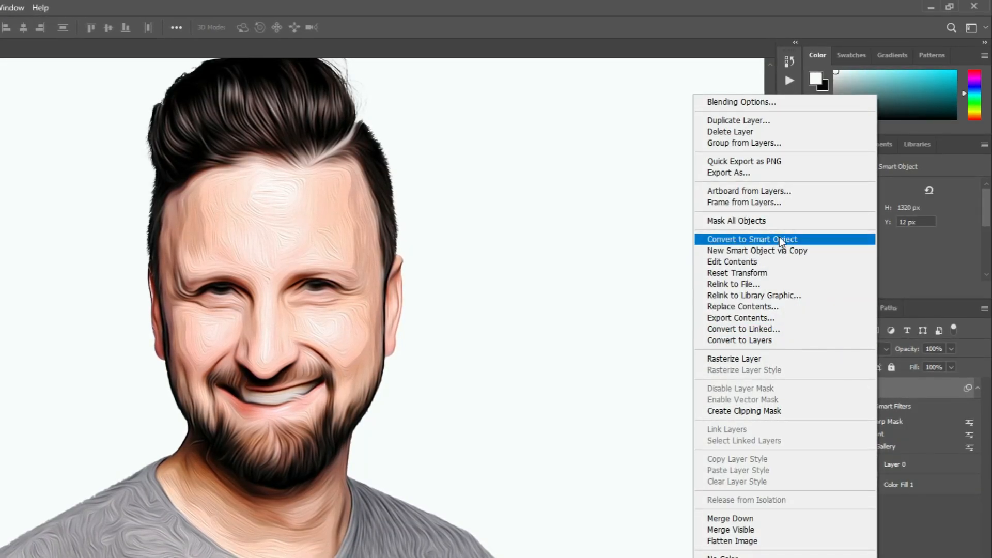
left_click(743, 122)
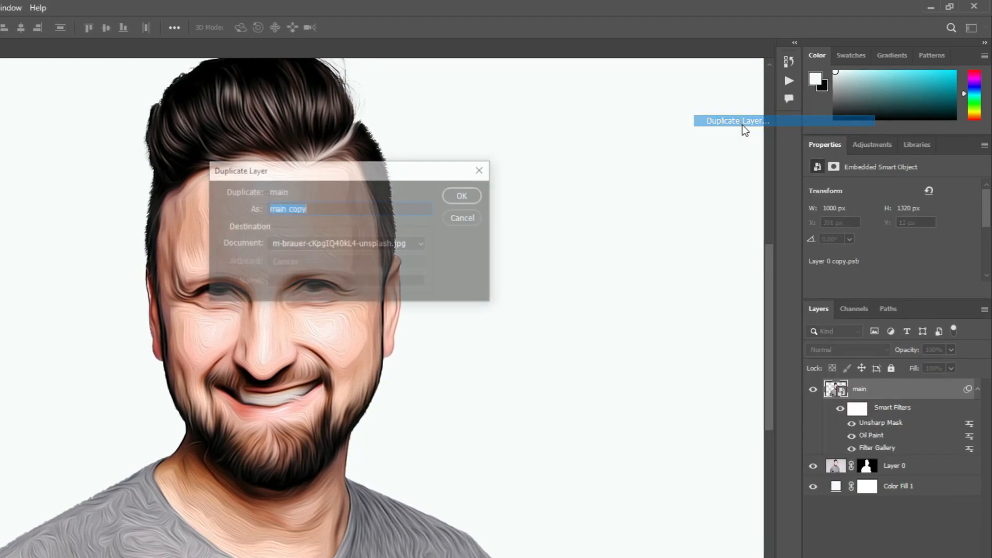
left_click(467, 196)
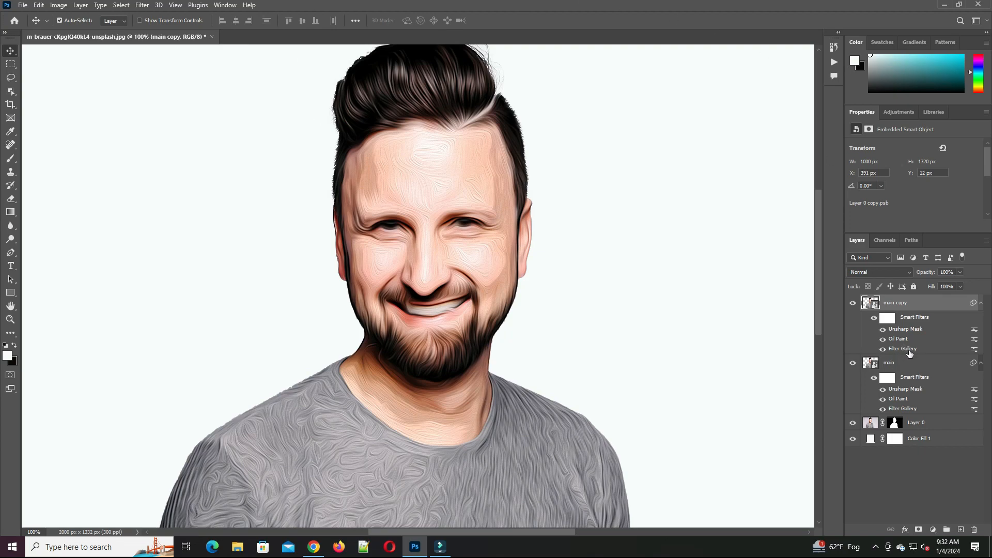
Edit the main copy layer's Poster Edges smart filter to edge thickness 0, edge intensity 10 and posterization 0
double_click(909, 350)
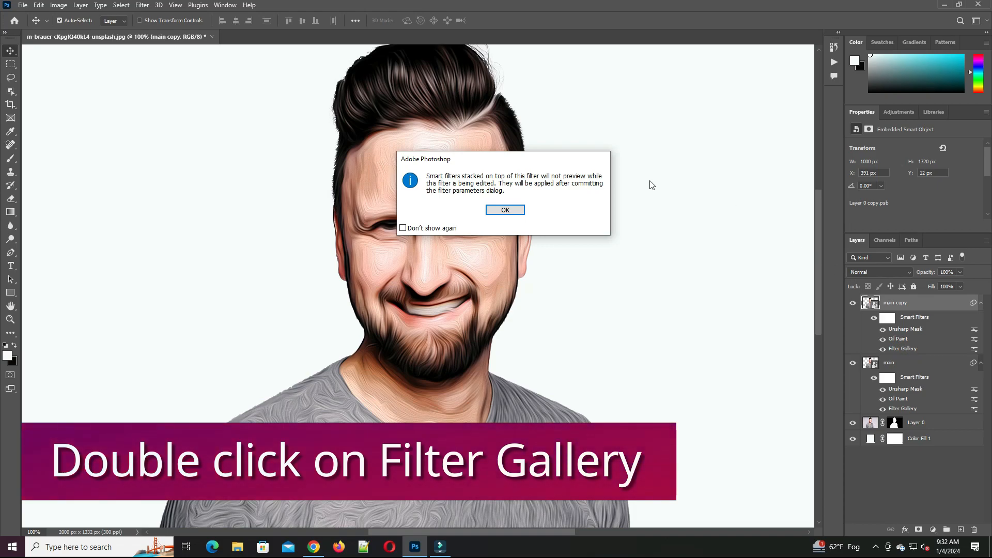
left_click(506, 211)
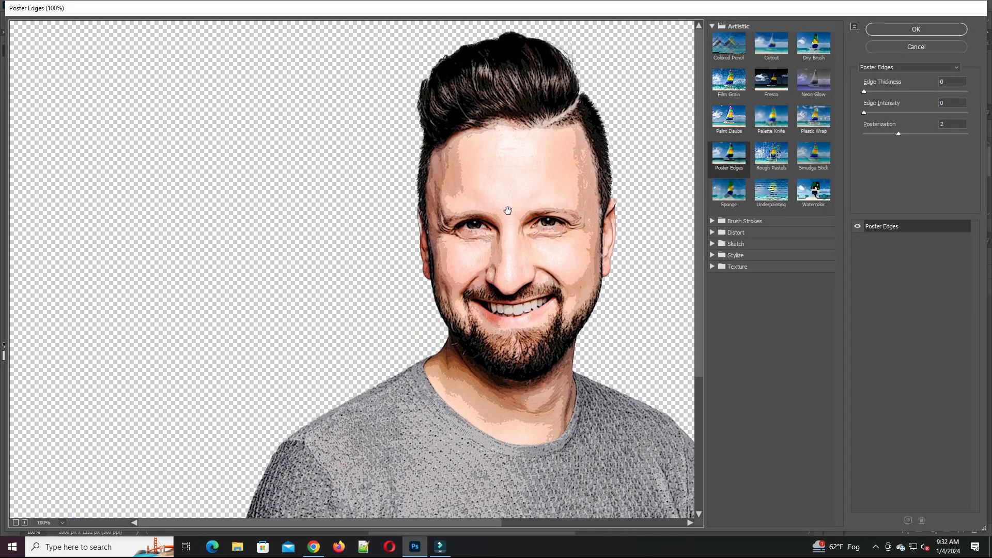
left_click(731, 156)
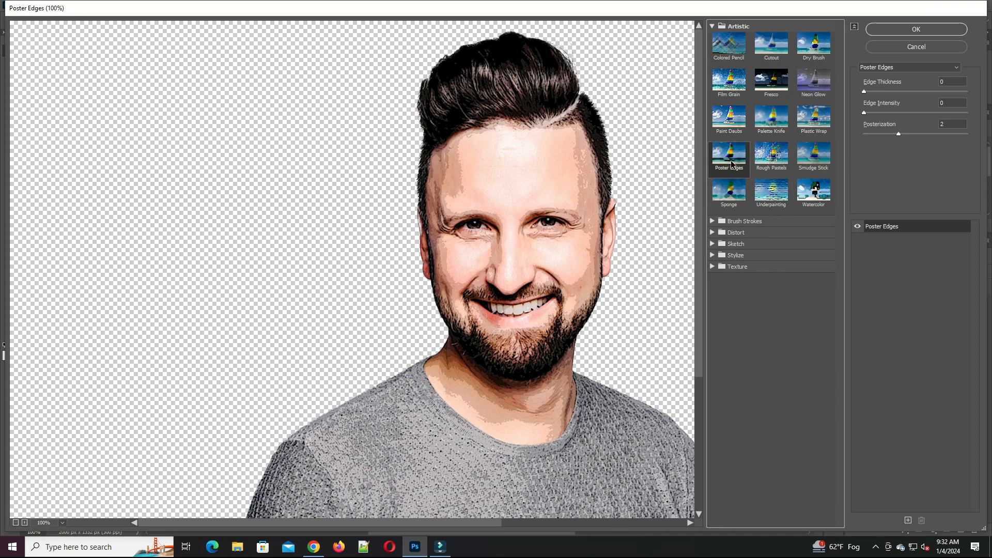
left_click_drag(897, 132, 858, 143)
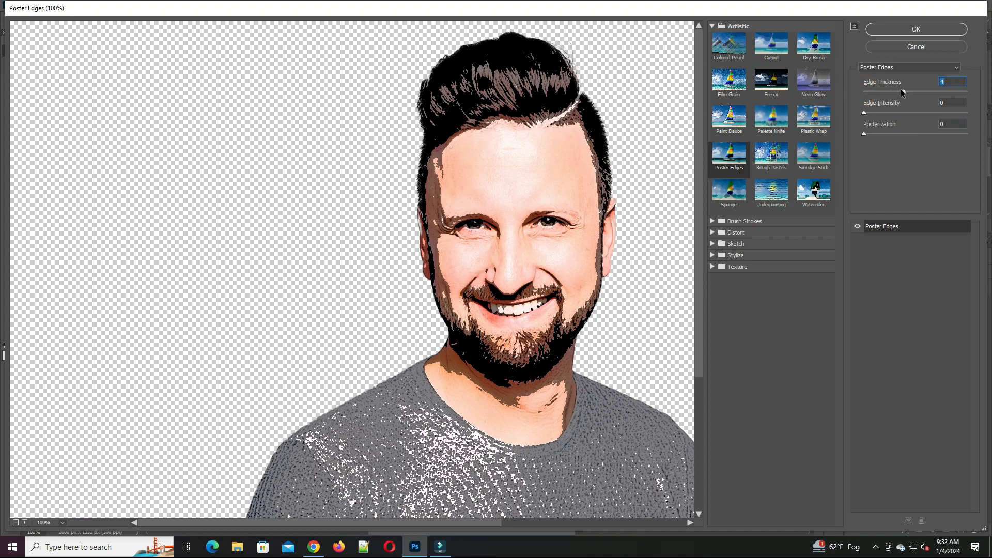
left_click_drag(892, 93, 914, 114)
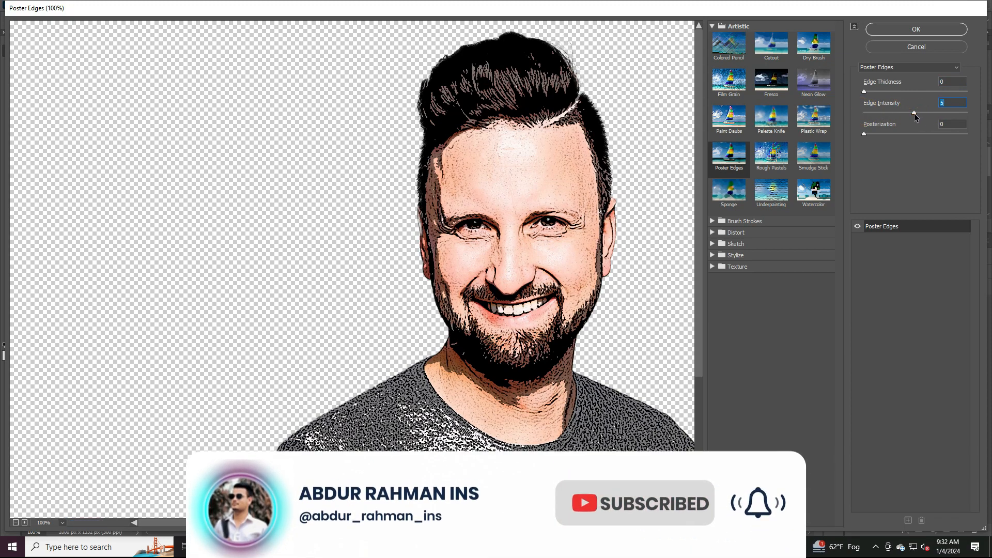
left_click(915, 113)
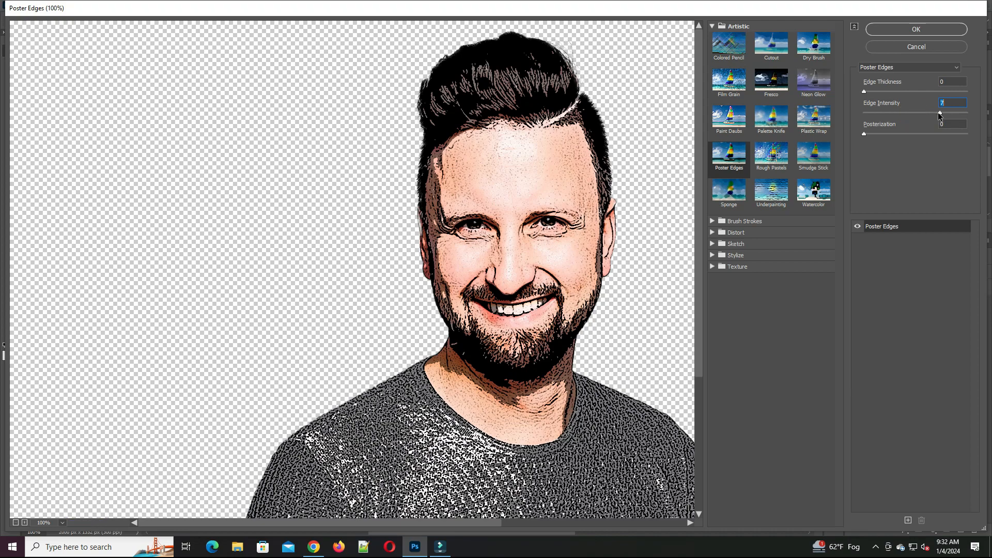
left_click_drag(938, 112, 967, 115)
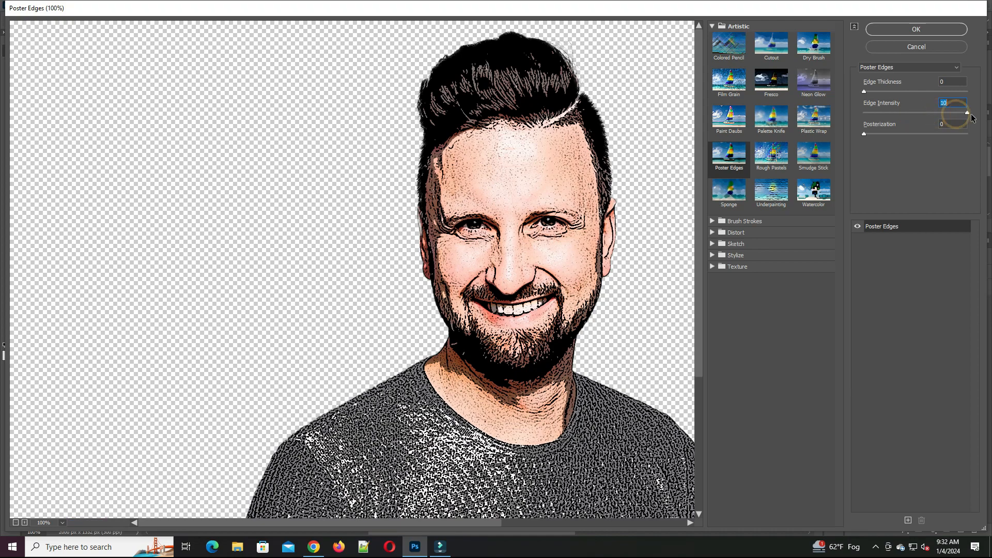
left_click(916, 29)
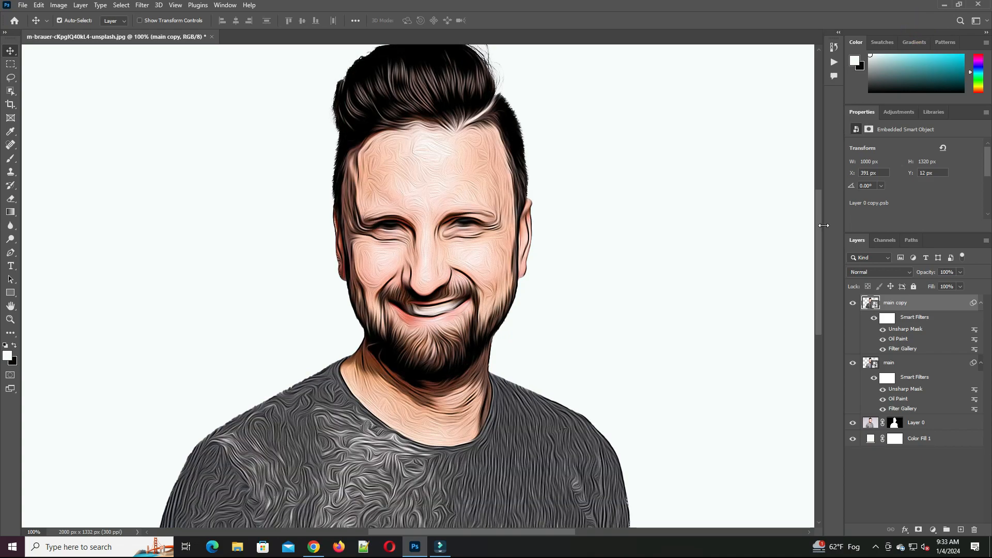
Set the main copy layer's blend mode to Soft Light and its opacity to 80%
left_click(909, 277)
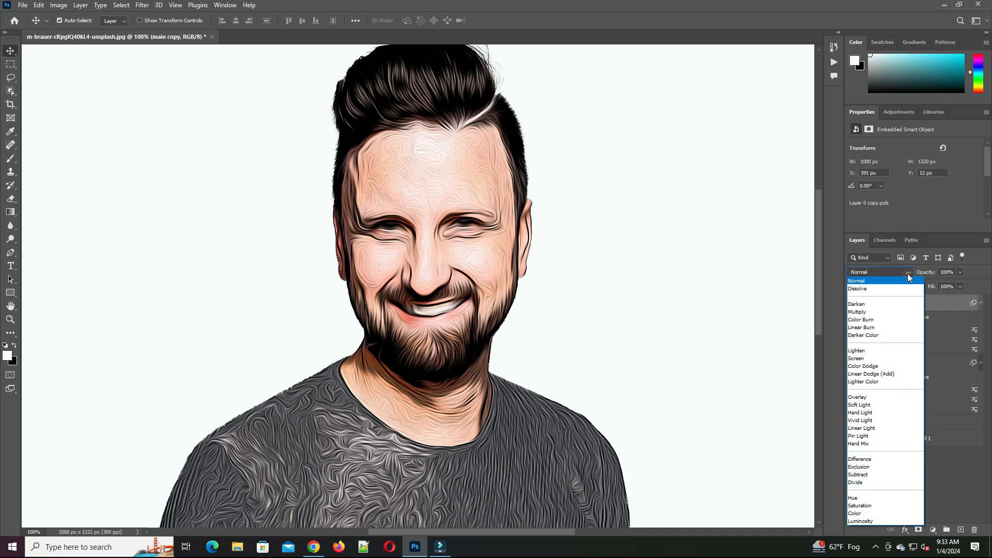
left_click(868, 407)
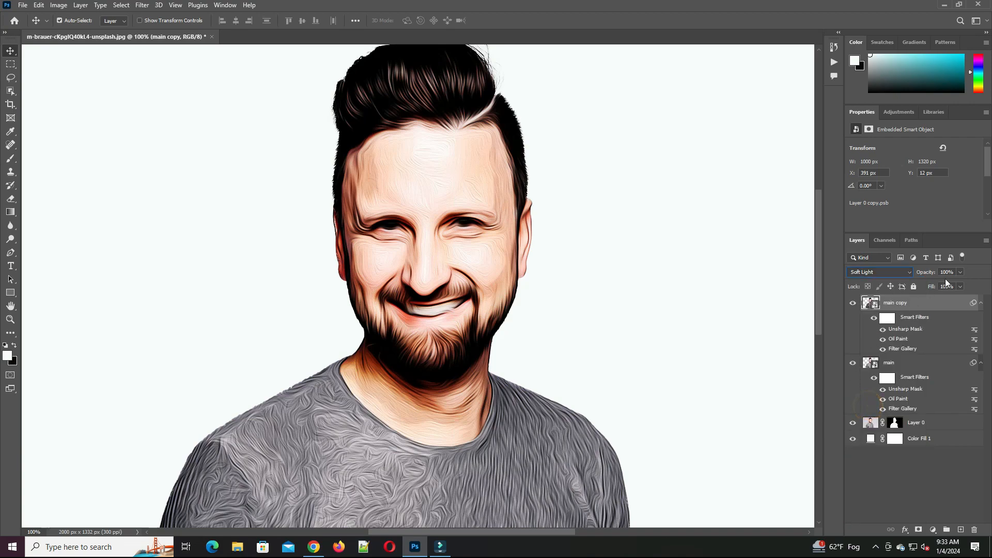
left_click(960, 274)
left_click_drag(950, 284, 952, 285)
left_click(975, 275)
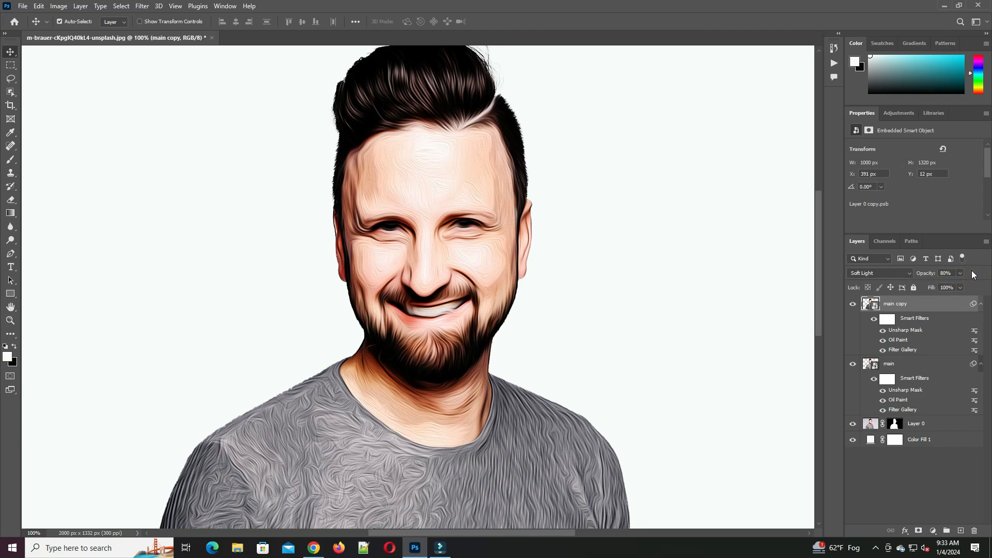
Add a Vibrance adjustment layer above main copy with vibrance +100 and saturation -15
left_click(934, 532)
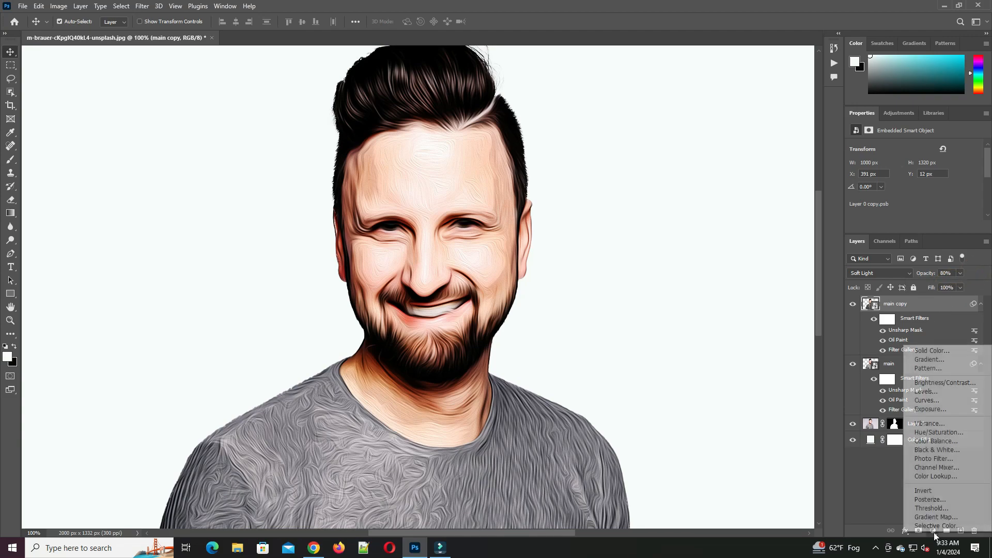
left_click(925, 423)
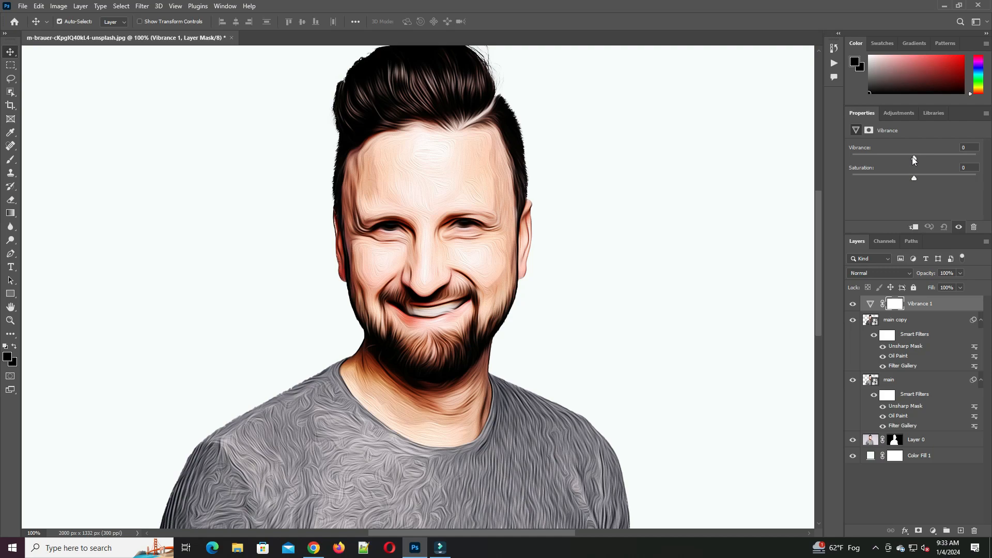
left_click_drag(915, 160, 989, 179)
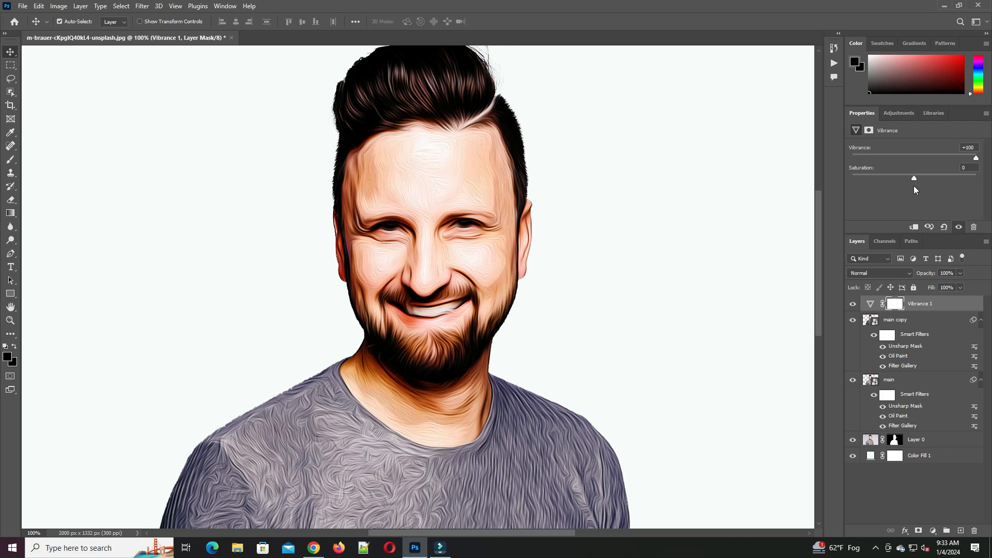
left_click_drag(914, 179, 906, 179)
left_click(904, 189)
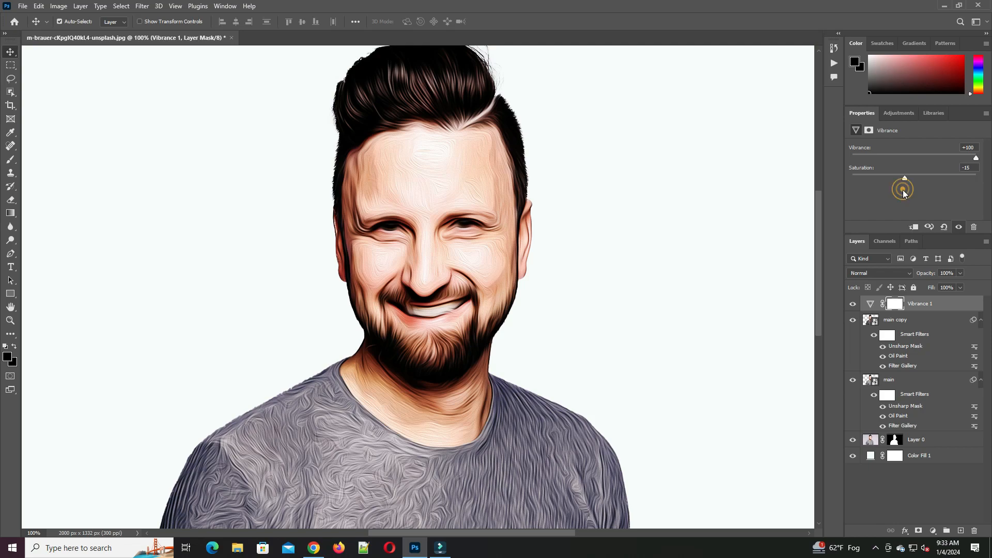
Add a Brightness/Contrast adjustment layer above the Vibrance layer with brightness 16 and contrast -3
left_click(934, 533)
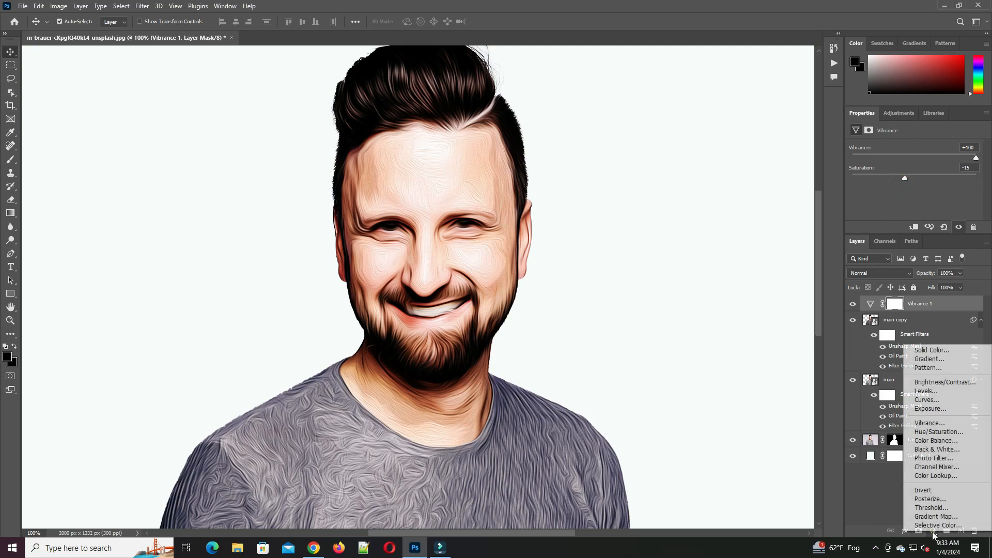
left_click(929, 385)
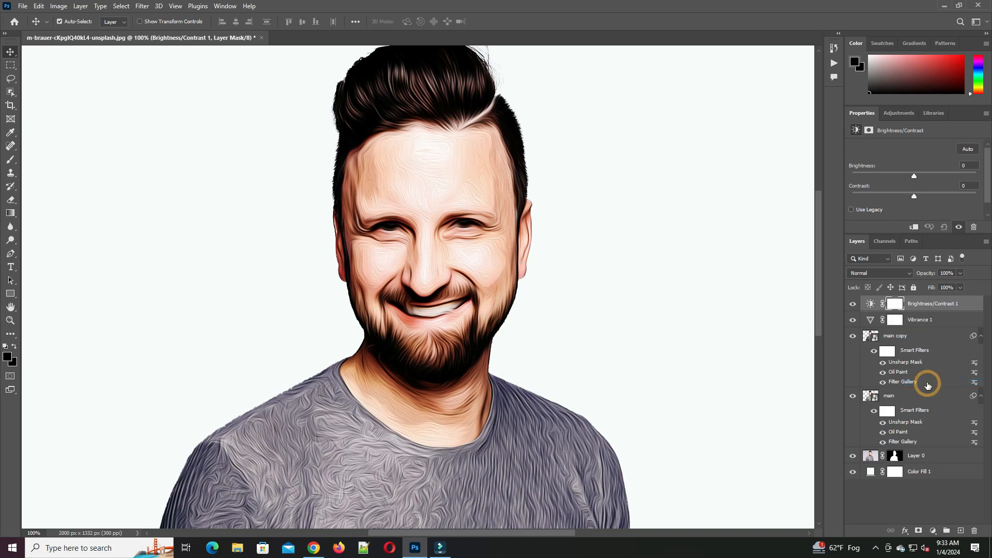
left_click_drag(915, 179, 923, 179)
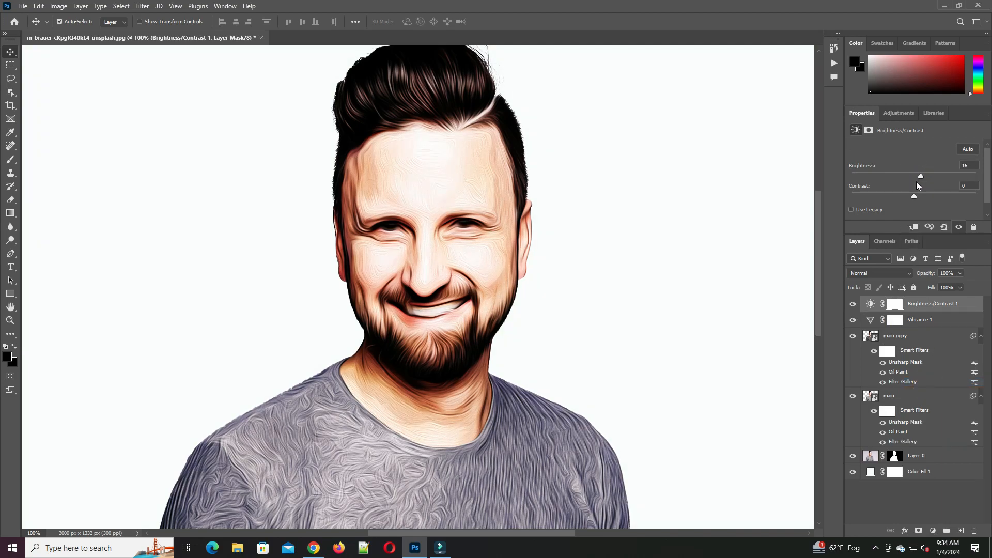
mouse_move(914, 196)
left_mouse_down()
mouse_move(916, 204)
mouse_move(897, 207)
mouse_move(911, 213)
left_mouse_up()
left_click(944, 208)
Add a Color Lookup adjustment layer on top using the 3Strip.look 3D LUT and set its opacity to 65%
left_click(933, 531)
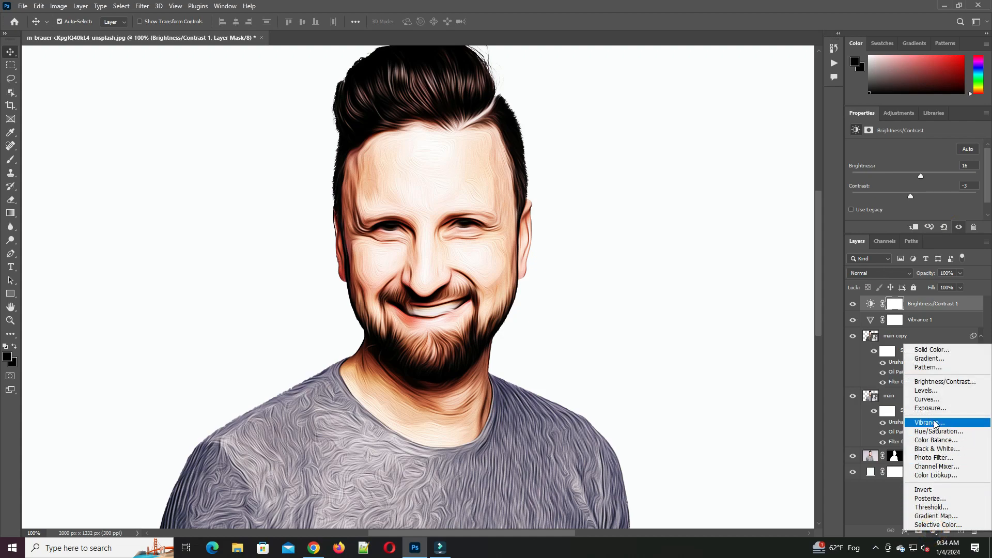
left_click(935, 475)
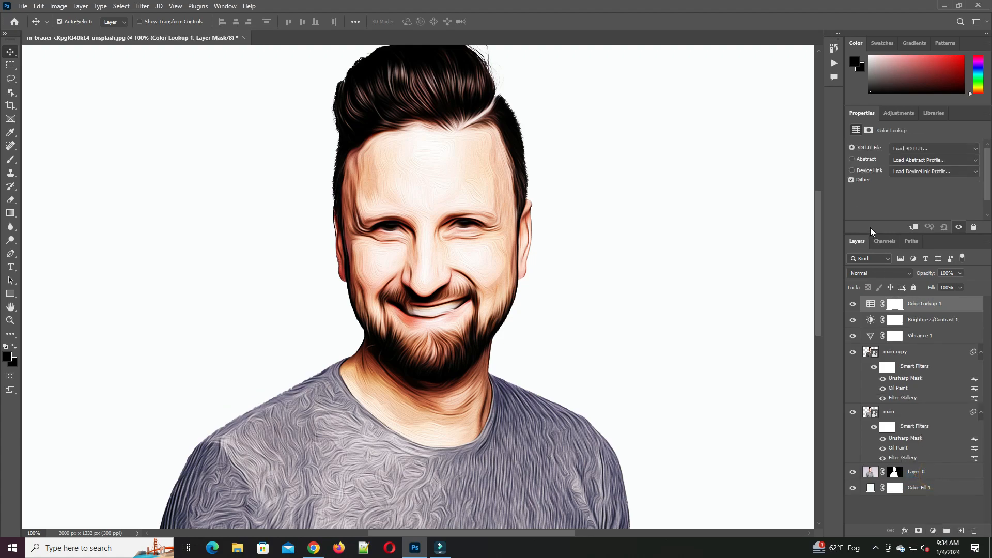
left_click(915, 150)
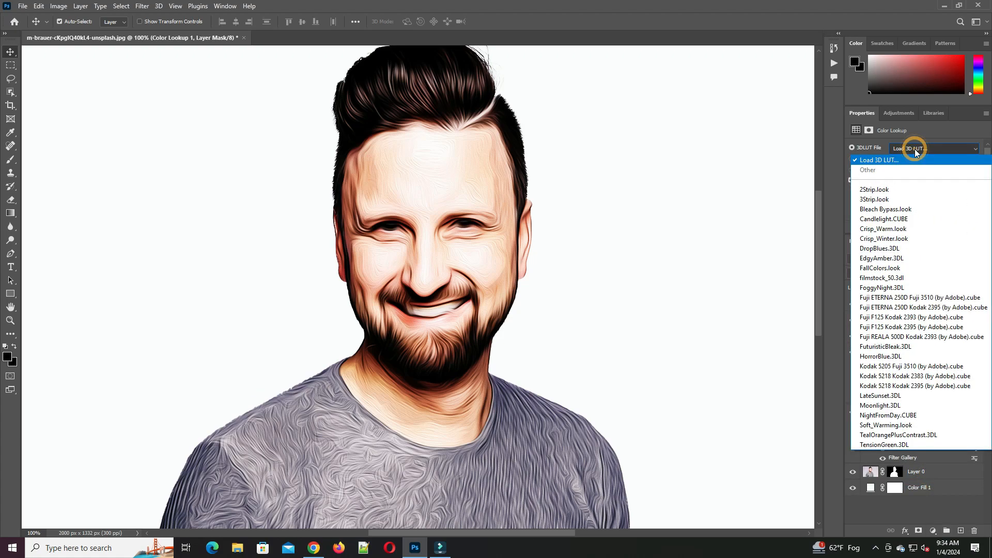
left_click(892, 200)
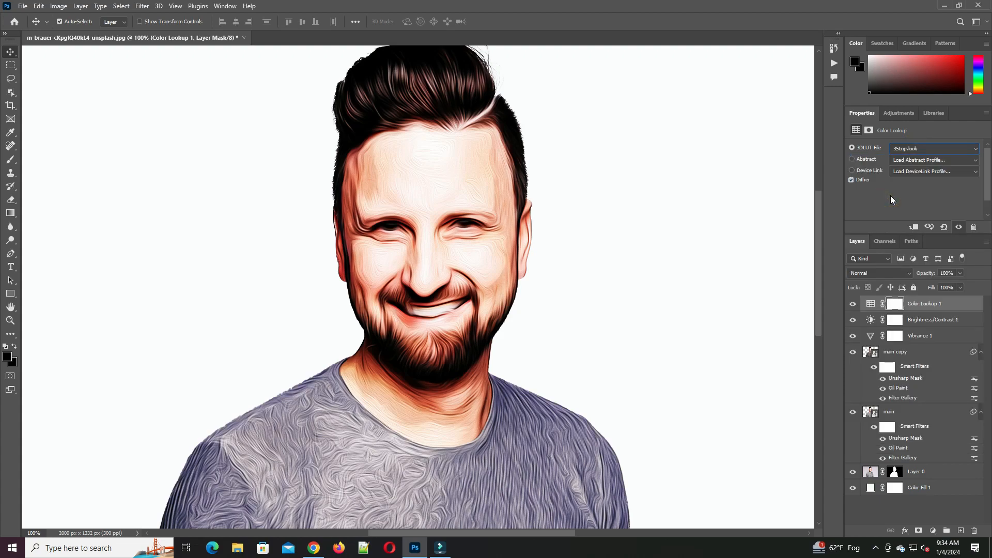
left_click(961, 274)
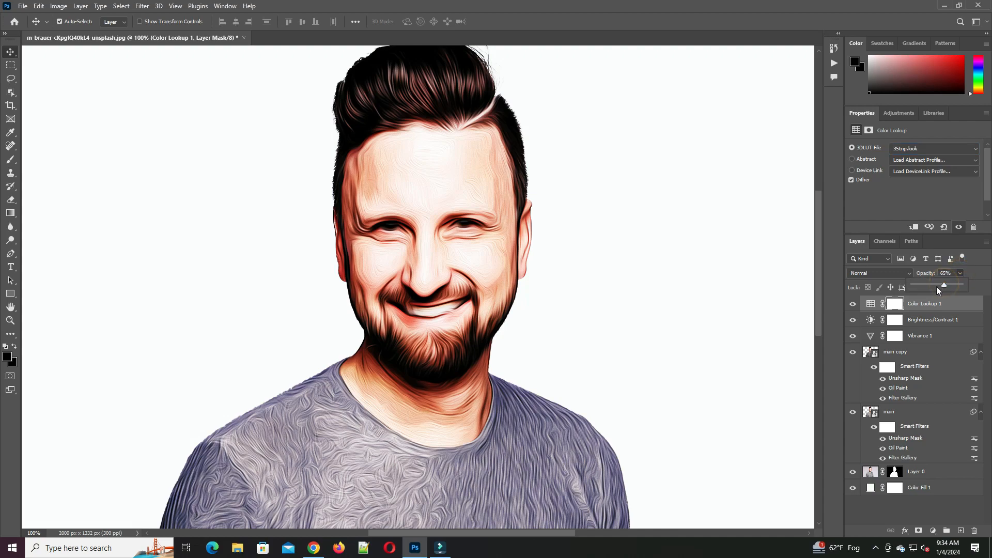
left_click(981, 282)
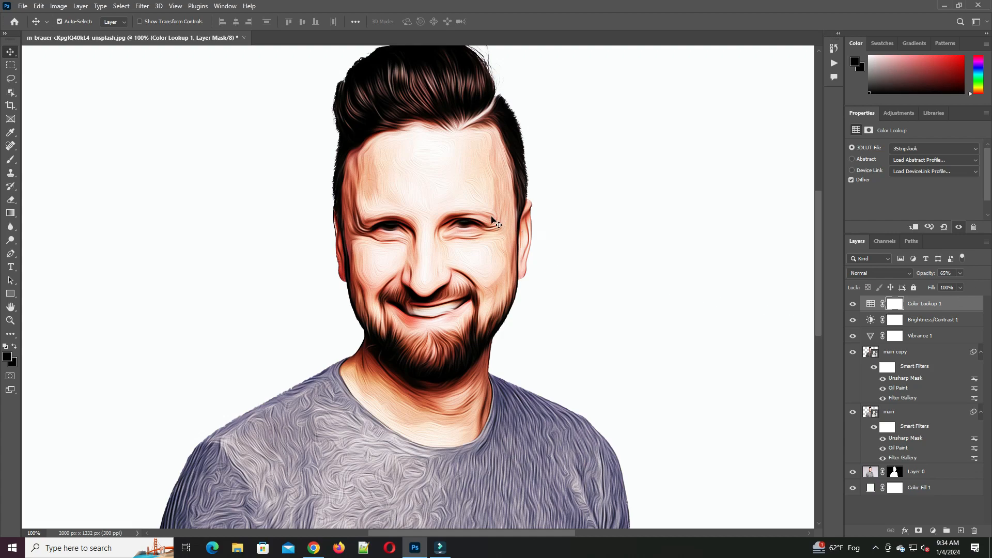
Stamp all visible layers into a new top layer and set its Camera Raw Filter texture to -32 and clarity to -17
key("ctrl+alt+shift+e")
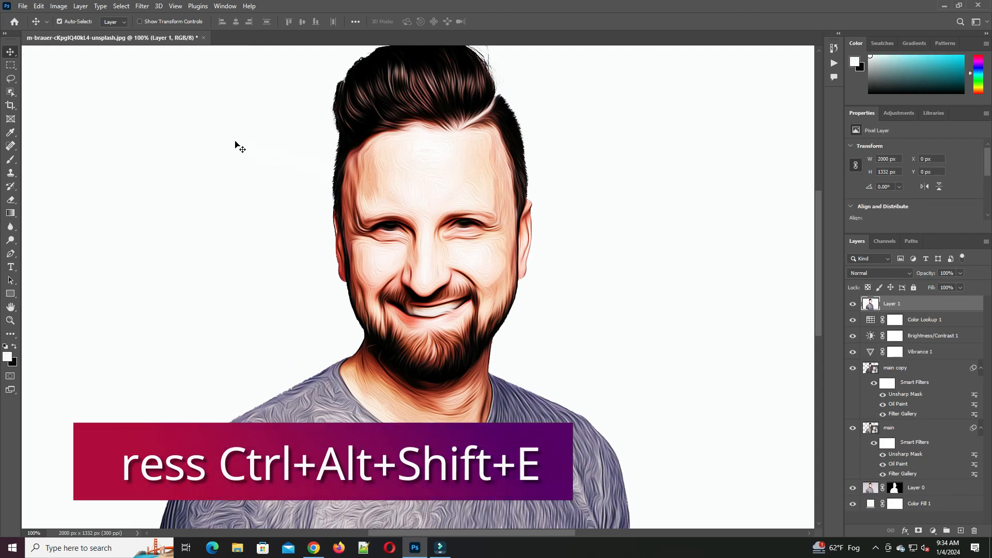
left_click(142, 7)
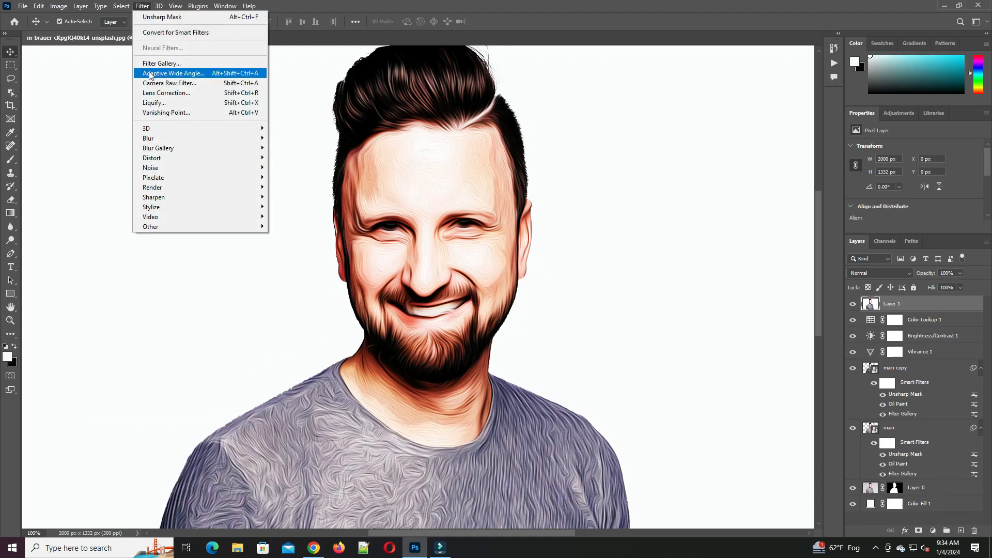
left_click(167, 83)
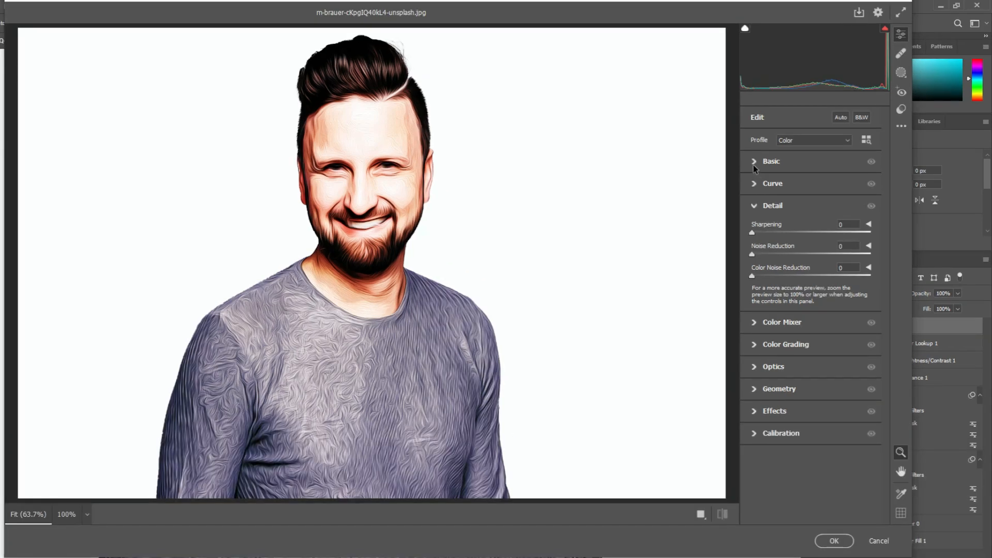
left_click(770, 150)
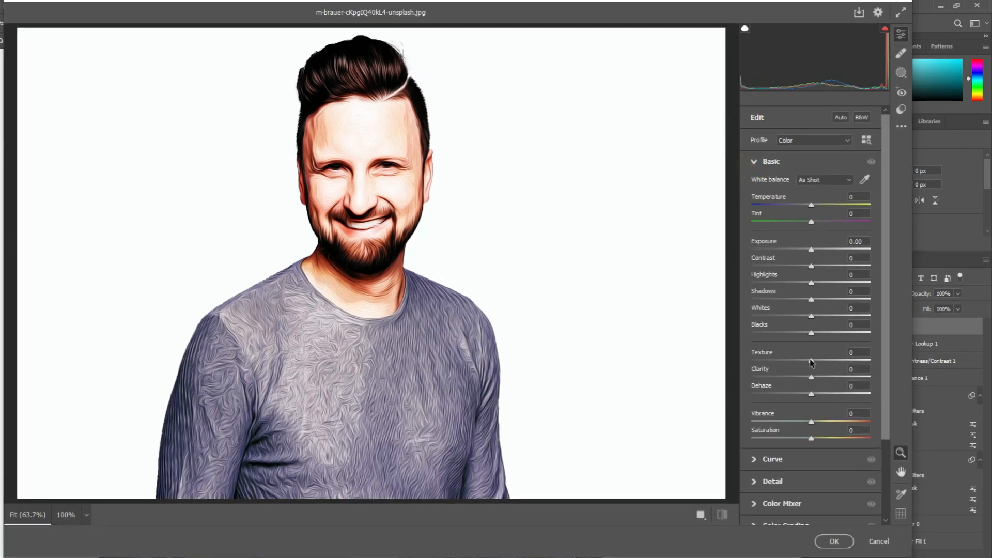
left_click_drag(811, 361, 801, 380)
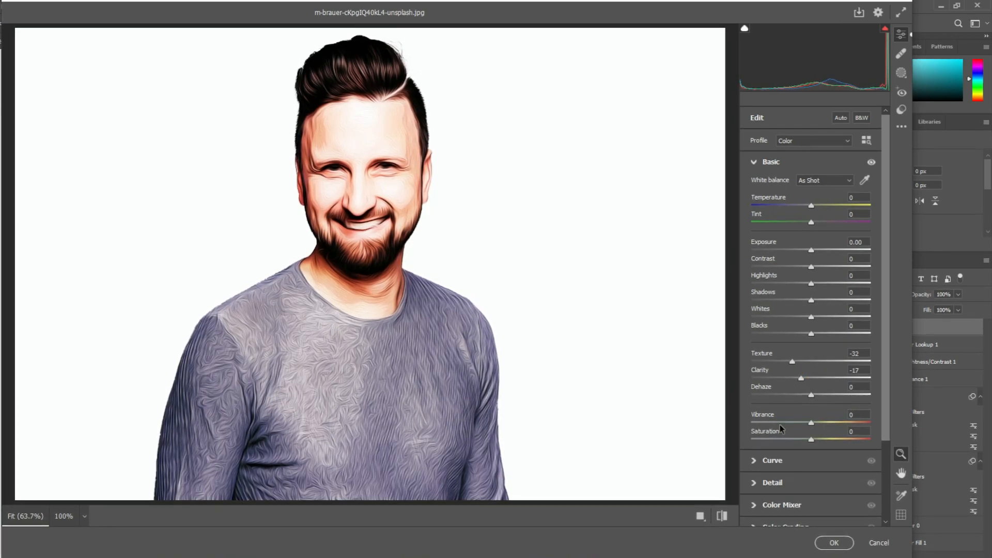
Set Camera Raw sharpening to 13, noise reduction to 7 and color noise reduction to 21, and apply the filter
left_click_drag(887, 411, 886, 461)
left_click(756, 420)
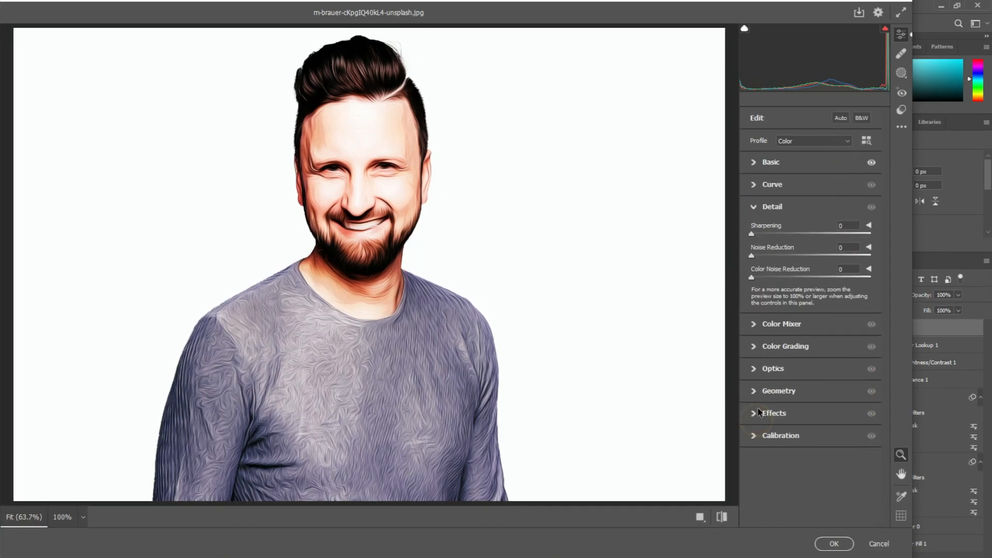
left_click_drag(752, 235, 776, 278)
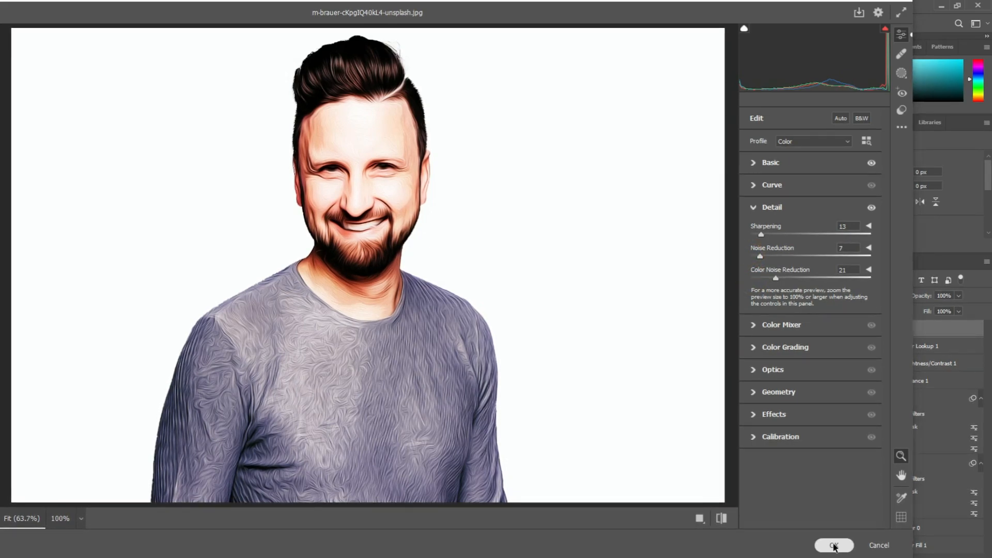
left_click(832, 544)
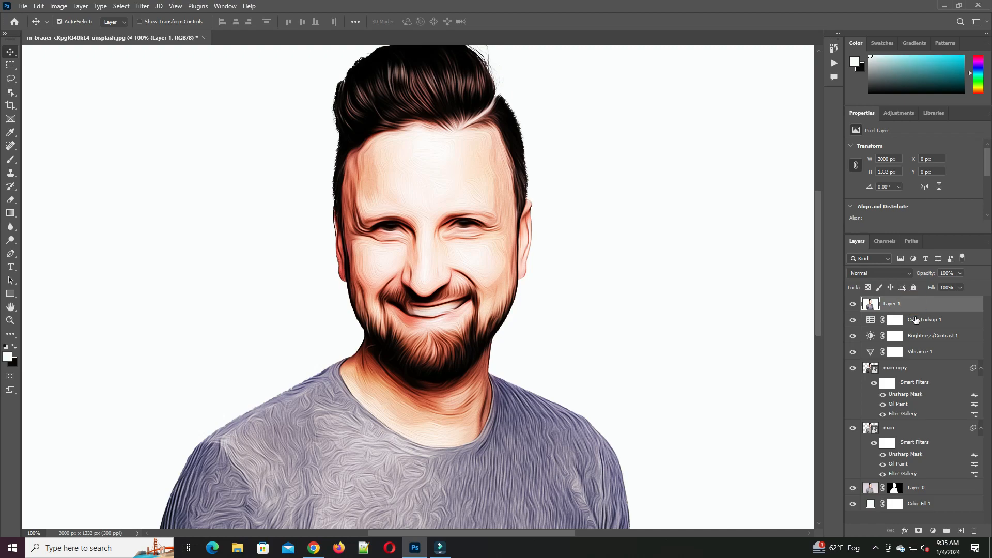
Group the stamped layer, the three adjustment layers, main copy and main into one layer group
left_click(915, 319, "shift")
left_click(919, 335, "shift")
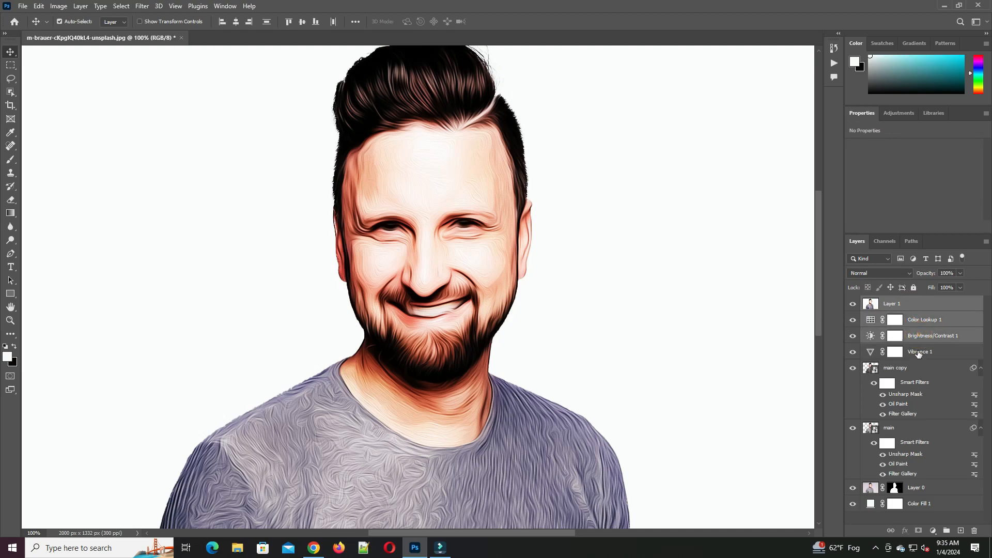
left_click(919, 351, "shift")
left_click(913, 368, "shift")
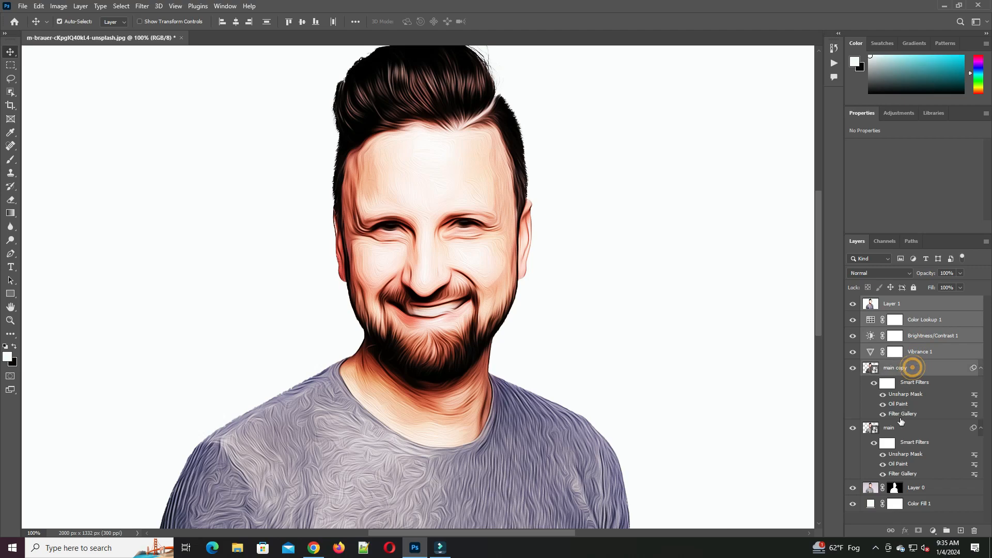
left_click(904, 428, "shift")
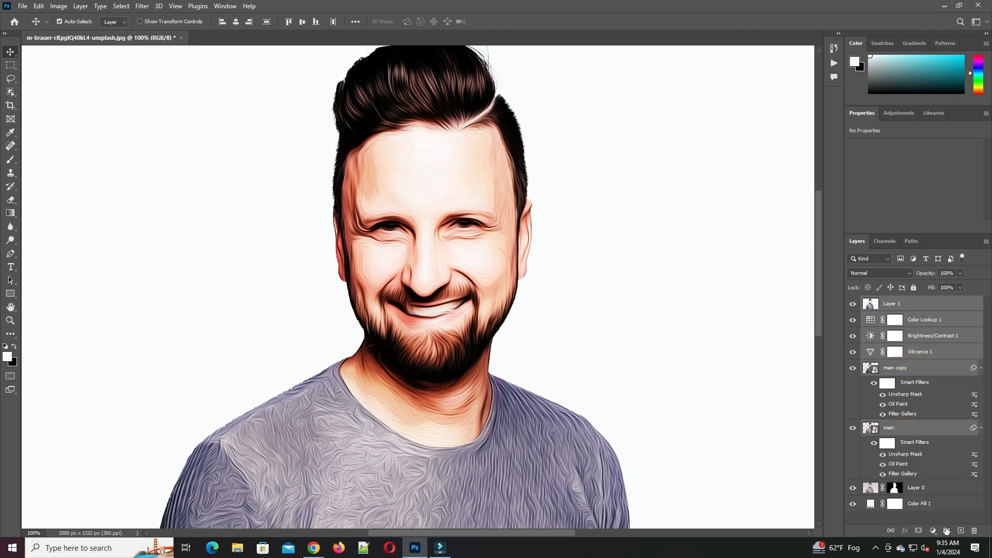
left_click(947, 532)
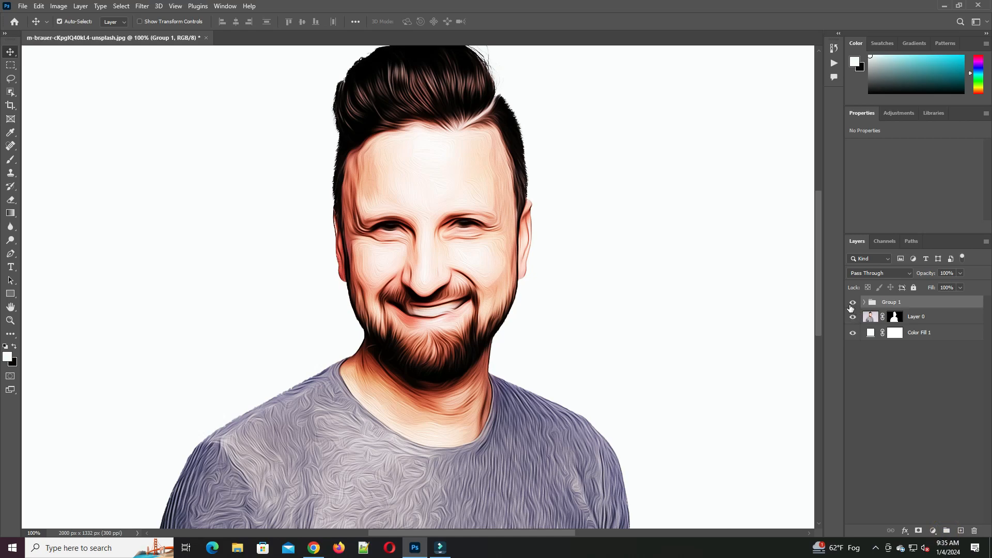
Compare the portrait with the layer group hidden and shown, and examine the painted face details at 200% zoom
left_click(854, 303)
left_click(854, 304)
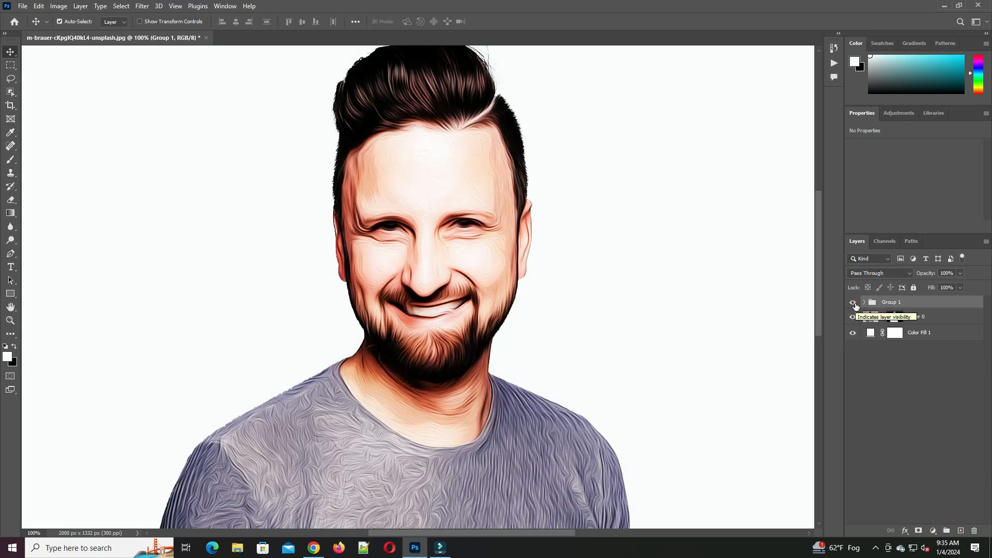
left_click(854, 304)
left_click(854, 303)
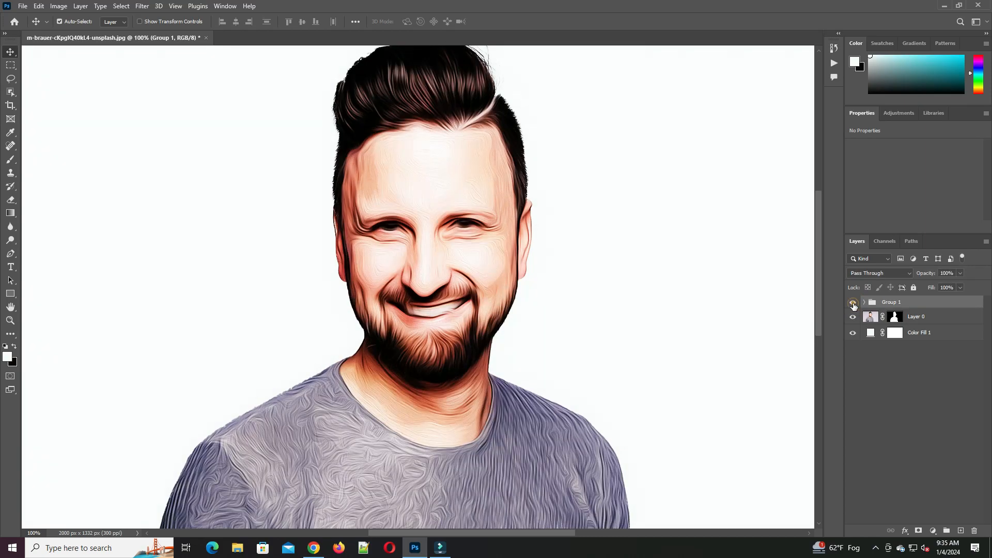
key("ctrl+plus")
key("ctrl+minus")
key("ctrl+plus")
scroll(702, 295, "up", 1)
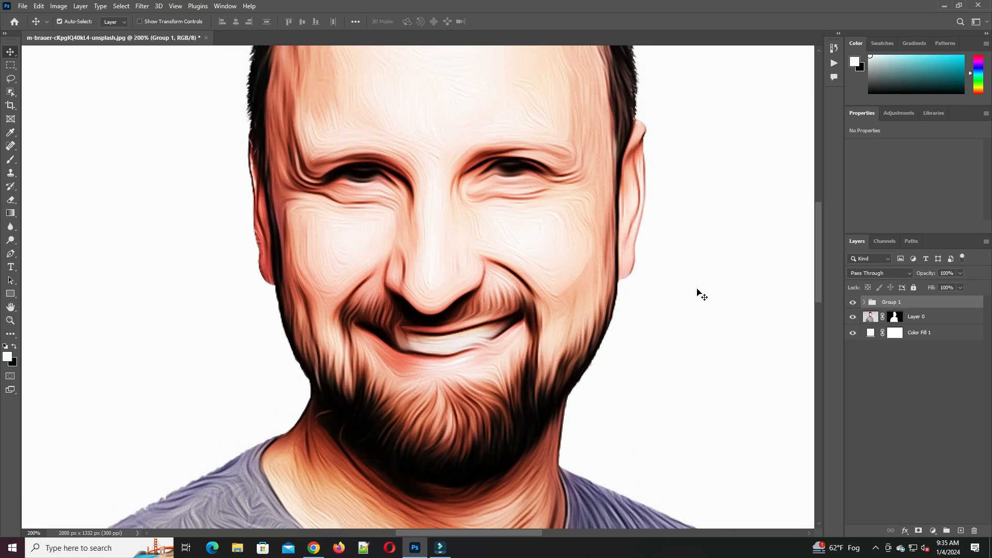